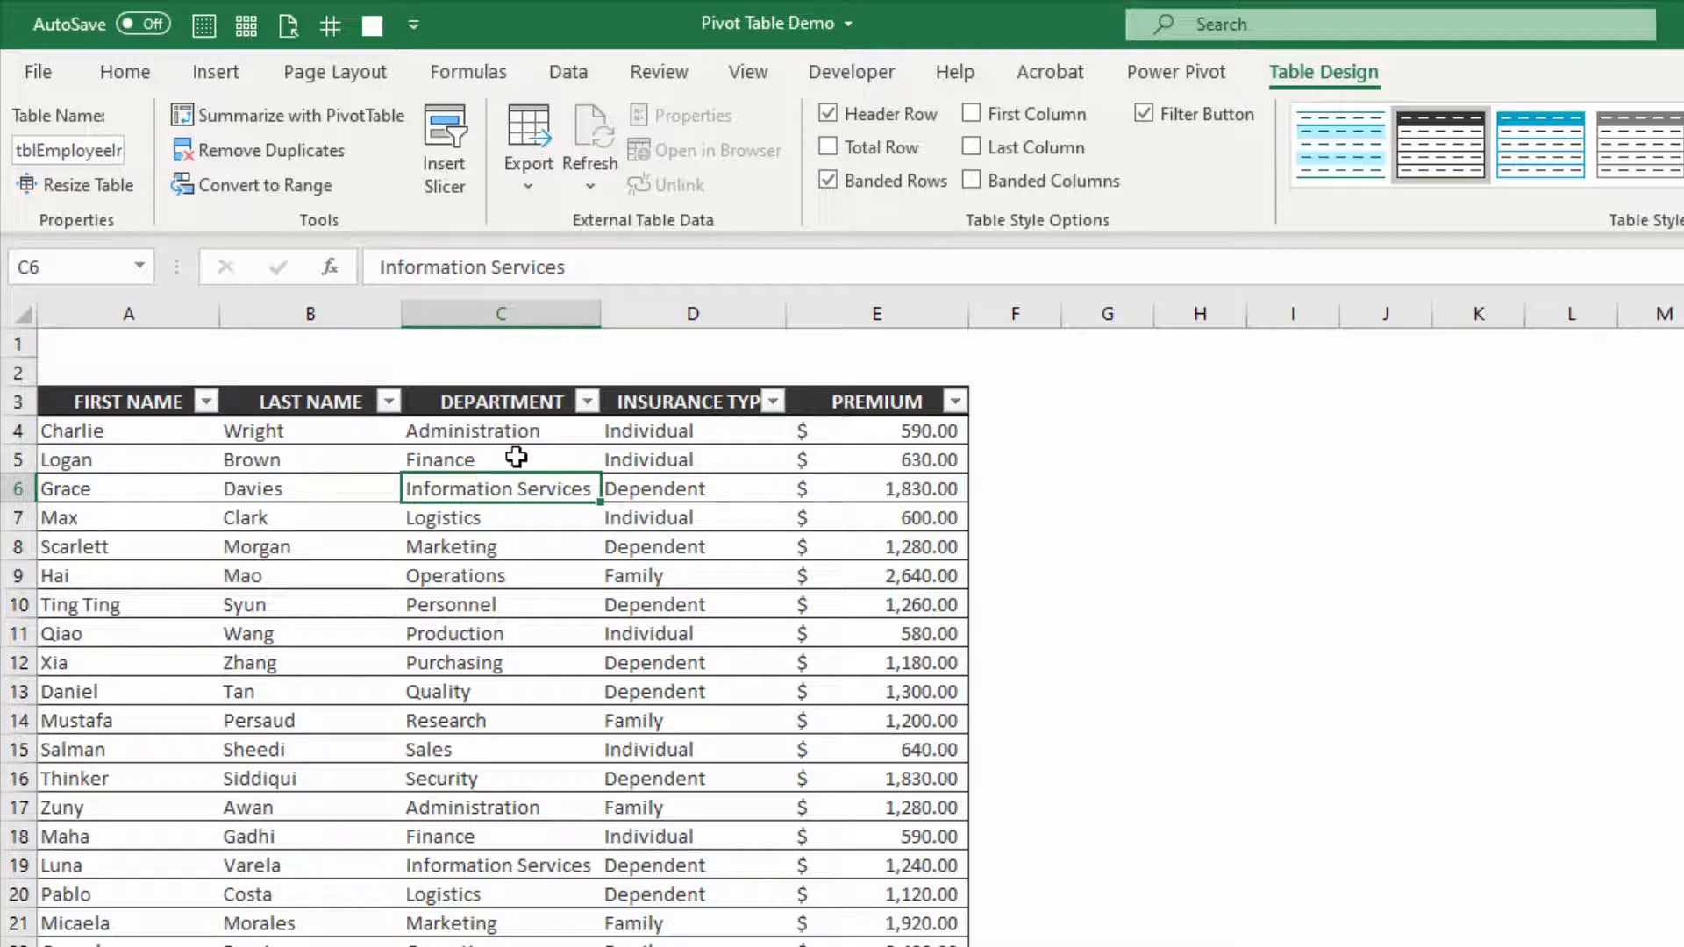
Select the Department, Insurance Type and Premium columns one after another to review the employee table's data.
drag(527, 403, 468, 835)
drag(704, 410, 763, 868)
drag(886, 405, 846, 829)
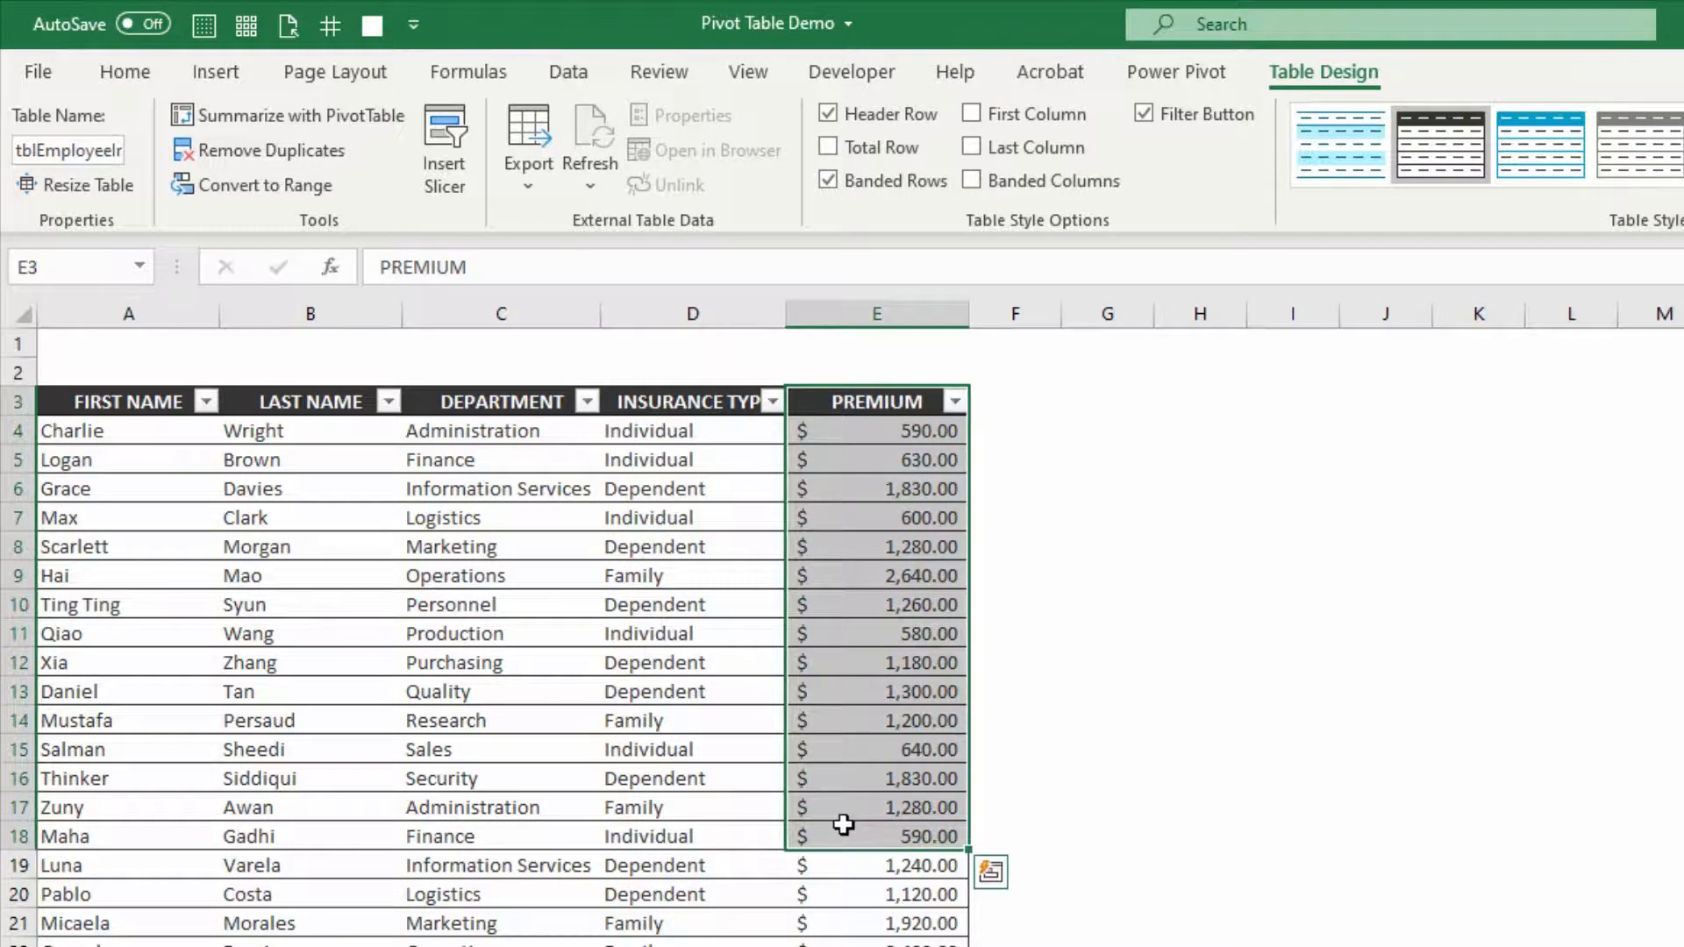
Create a PivotTable from tblEmployeeInsurance on the existing Employees worksheet at cell H3.
click(692, 699)
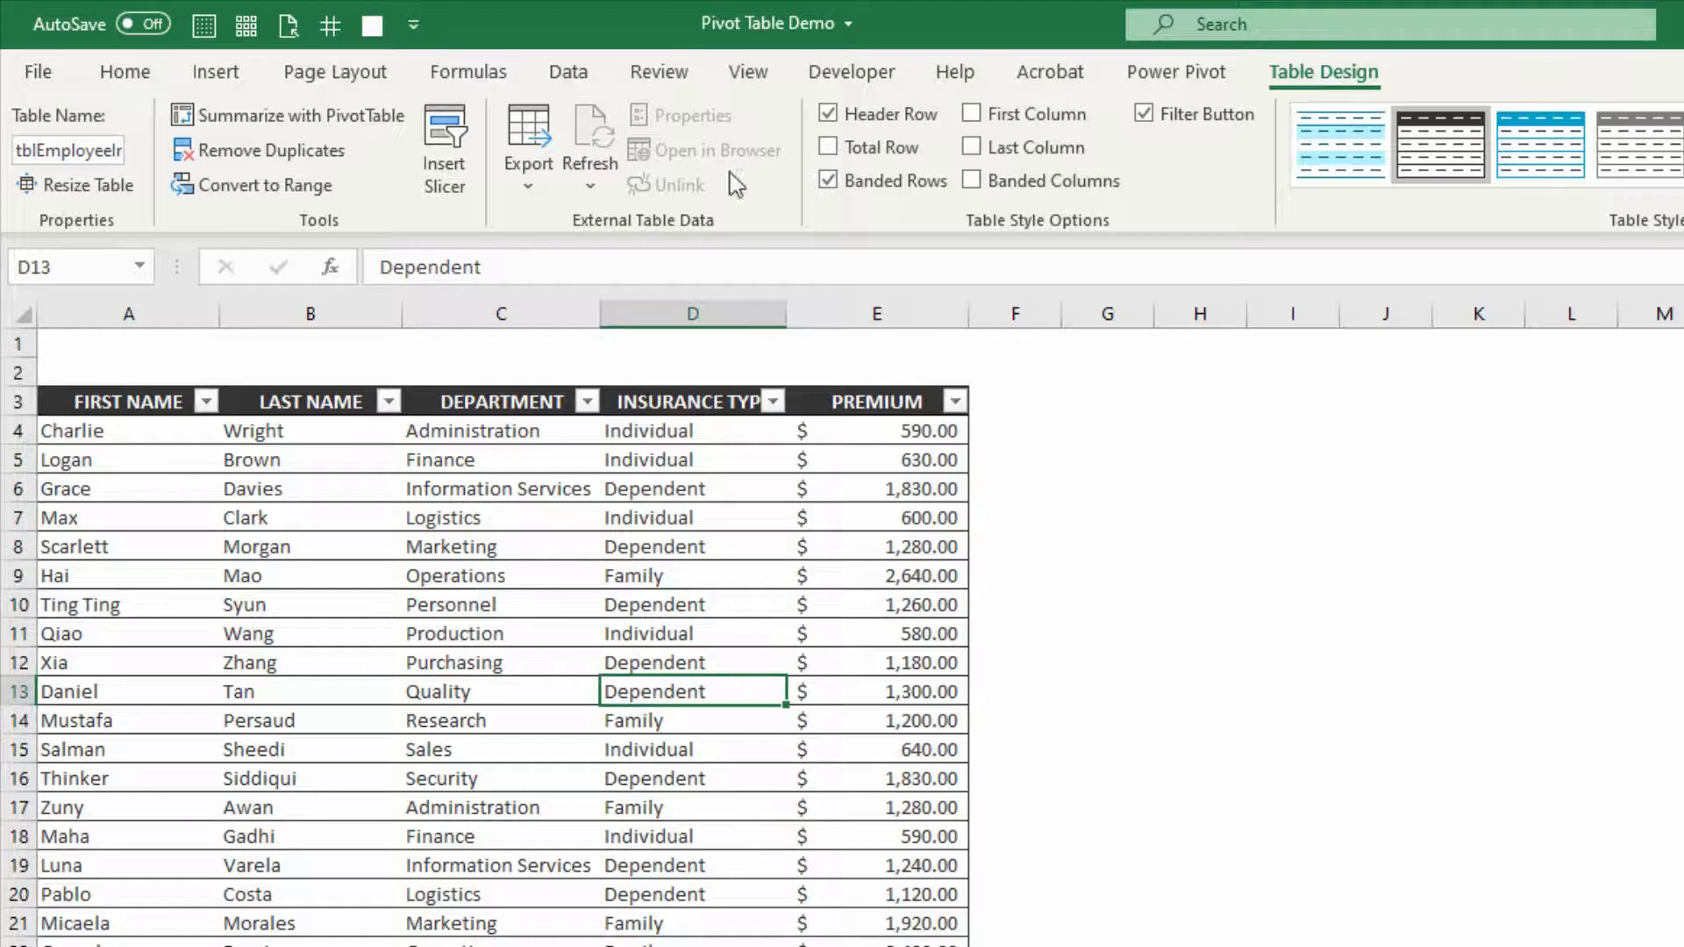
click(239, 72)
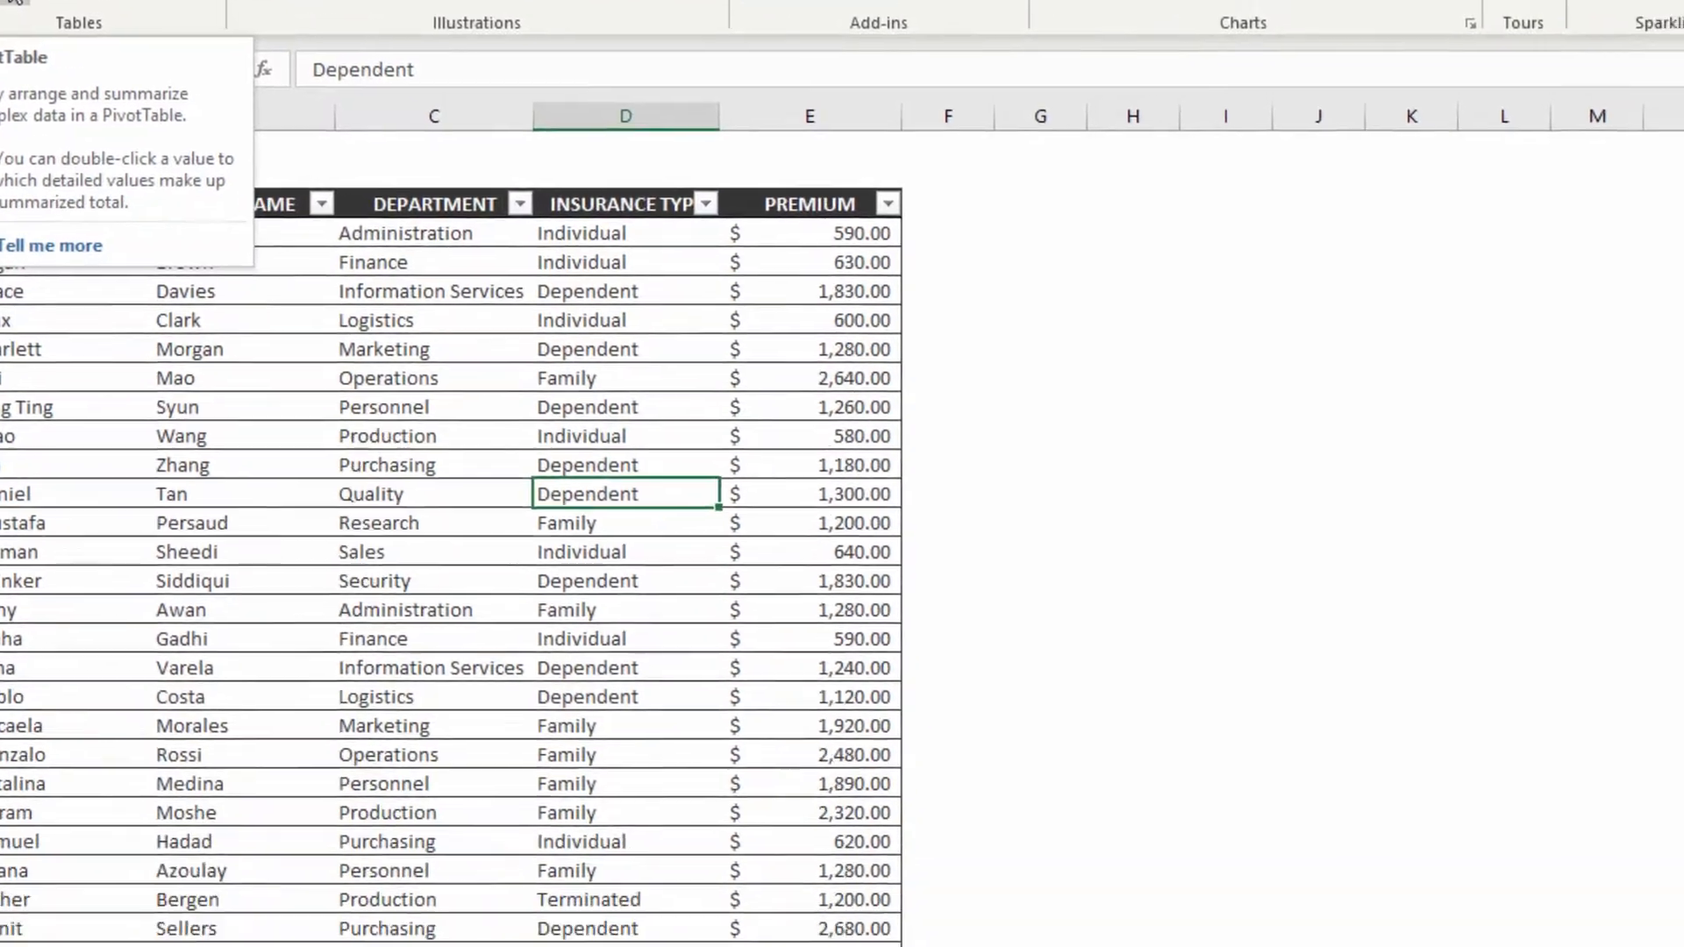
click(81, 186)
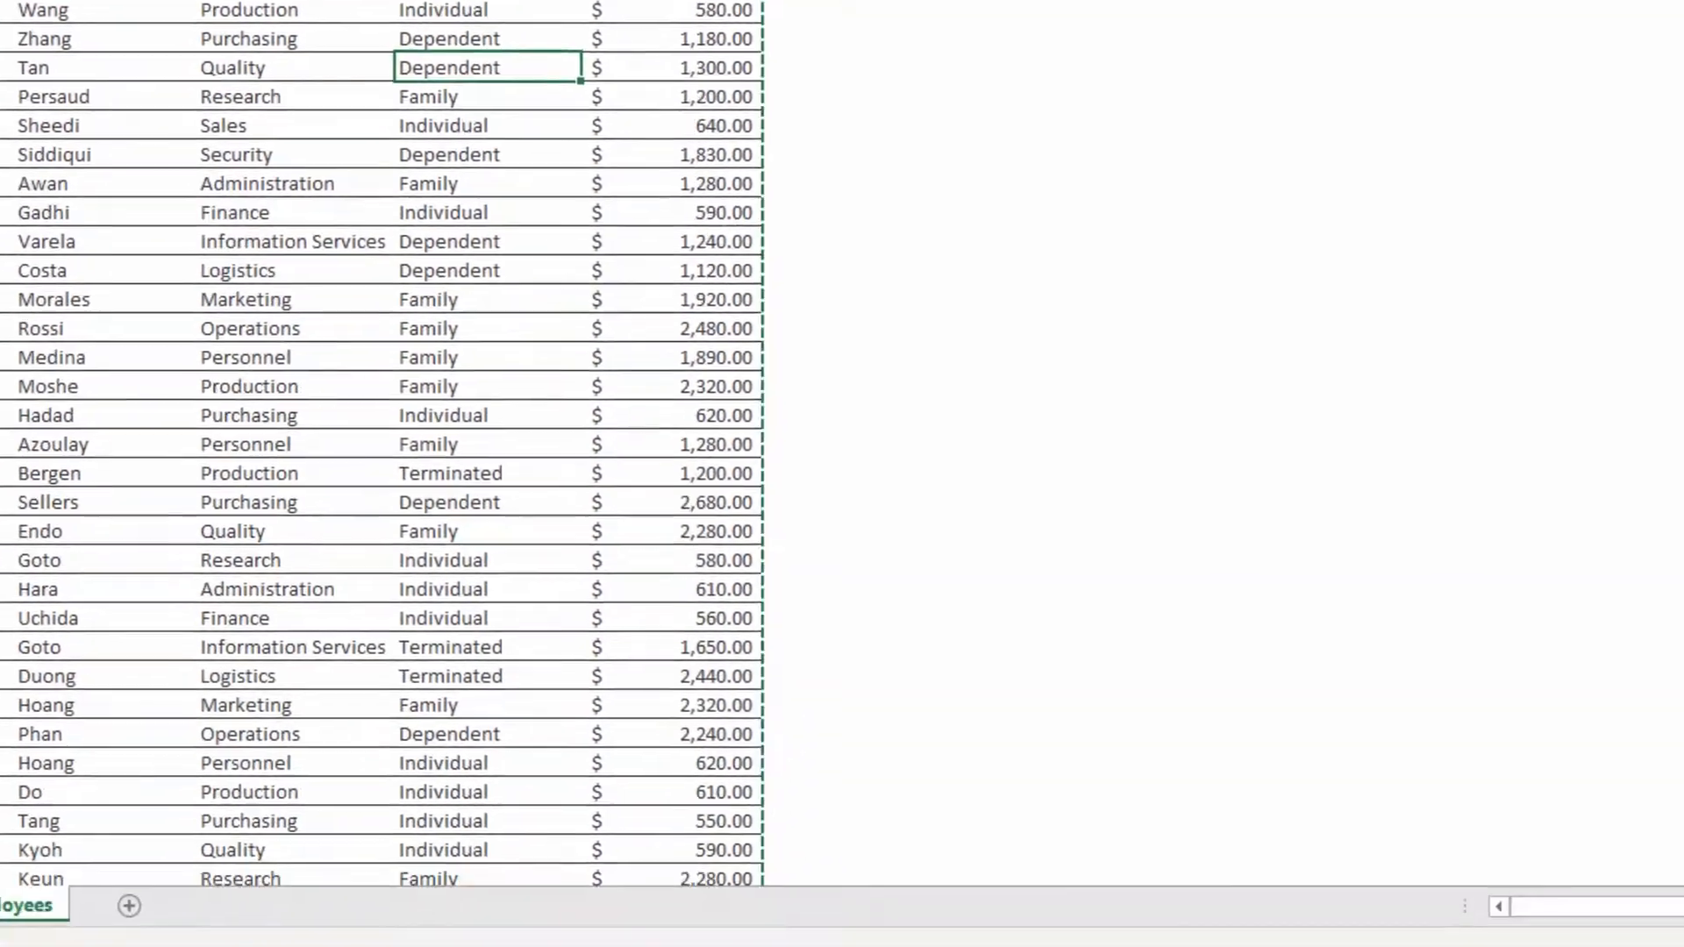
scroll(444, 722, up, 1)
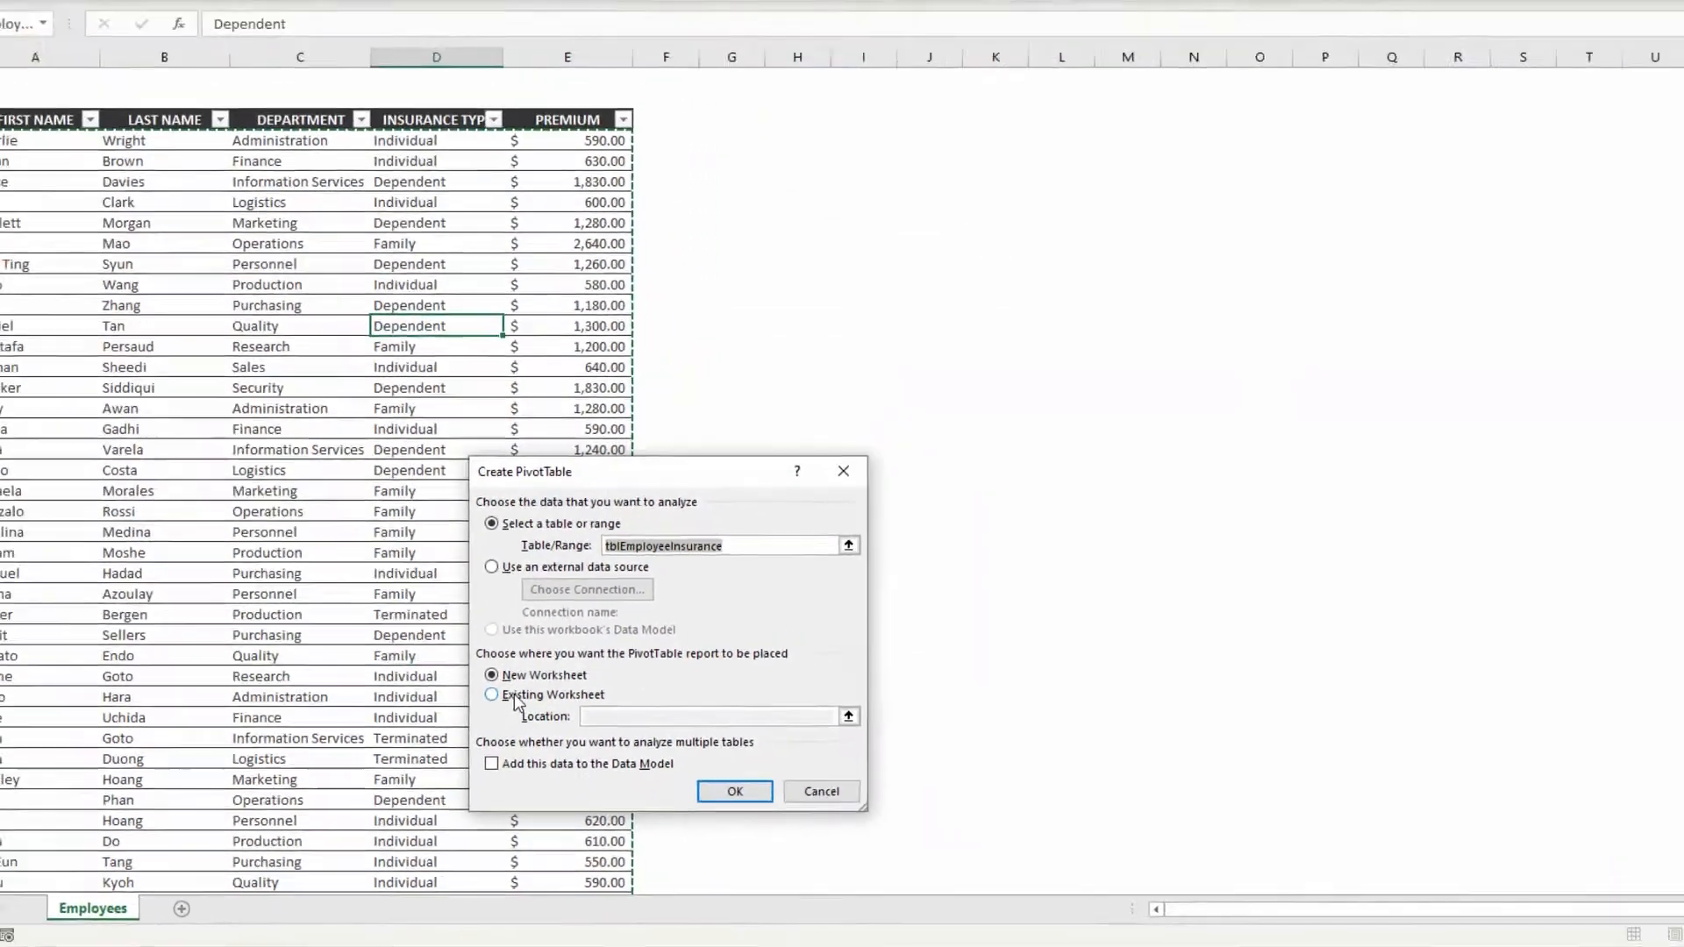
click(515, 697)
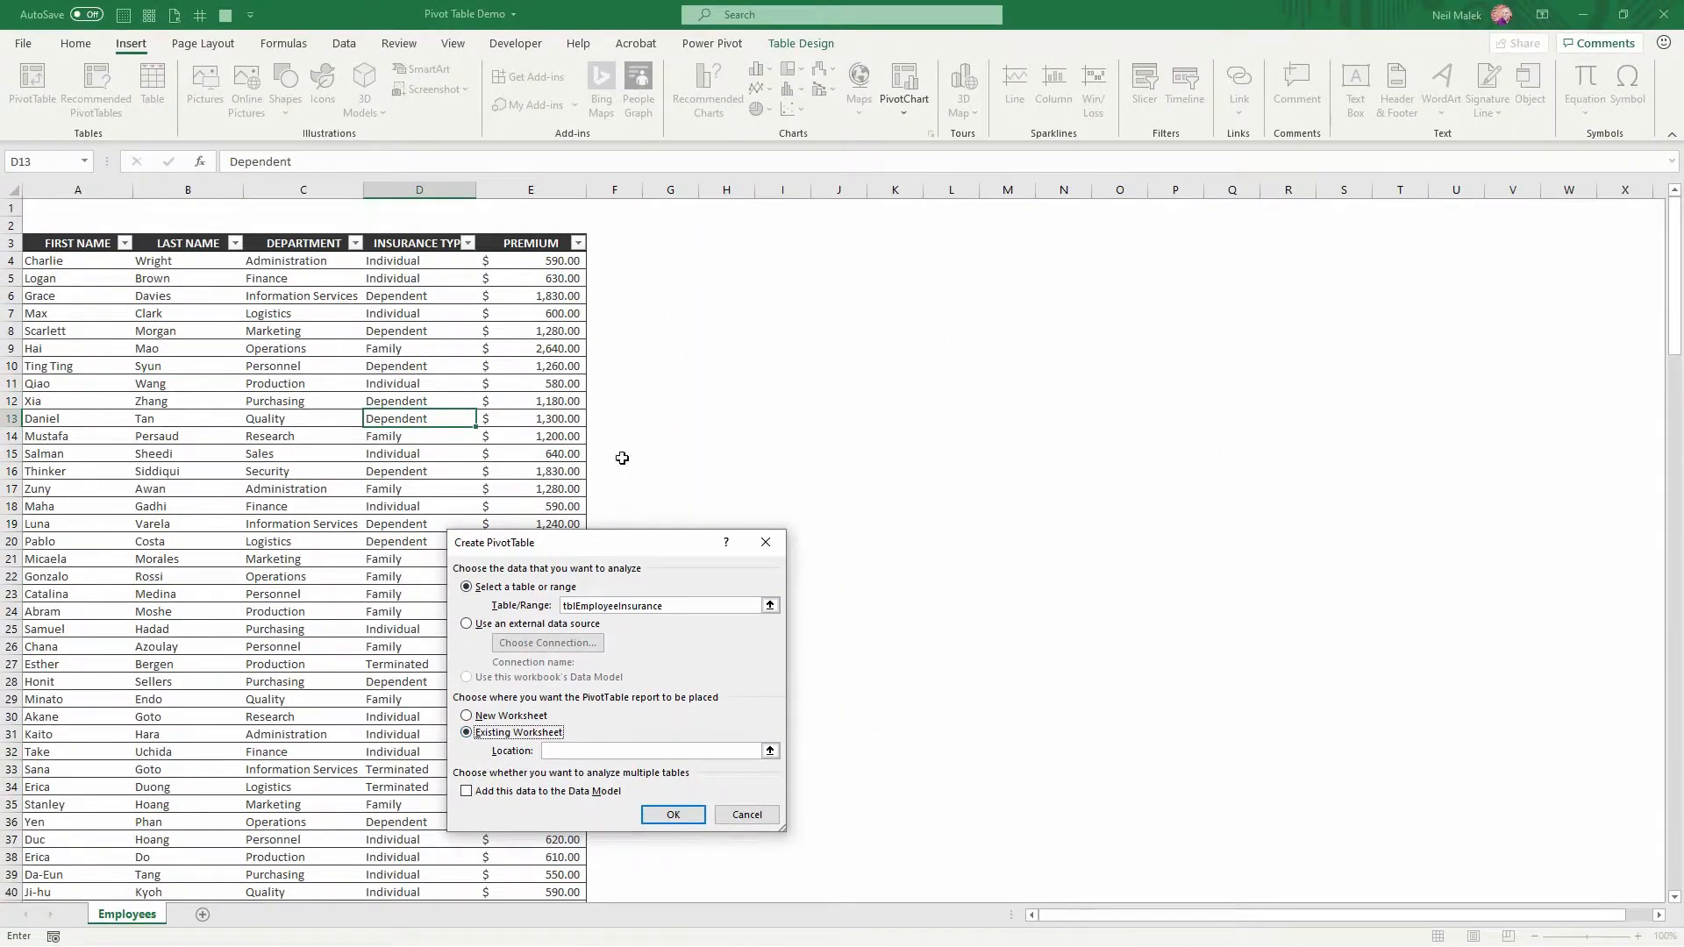
click(716, 244)
click(671, 816)
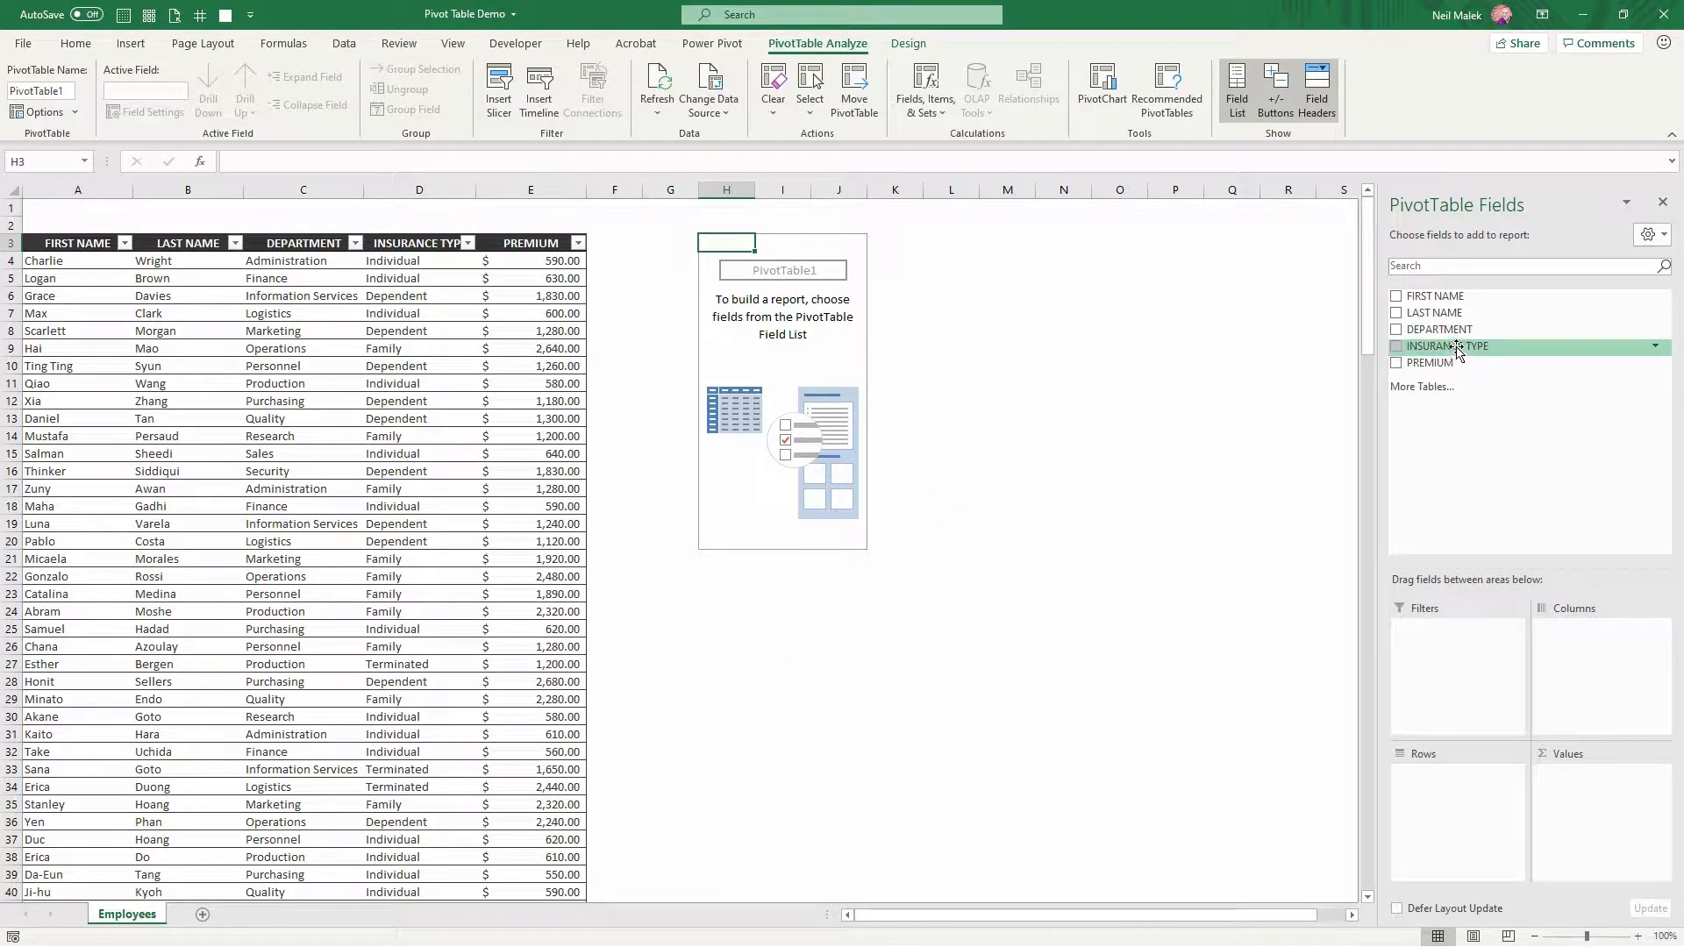
Add DEPARTMENT and INSURANCE TYPE as PivotTable rows and PREMIUM as a summed value.
click(1396, 331)
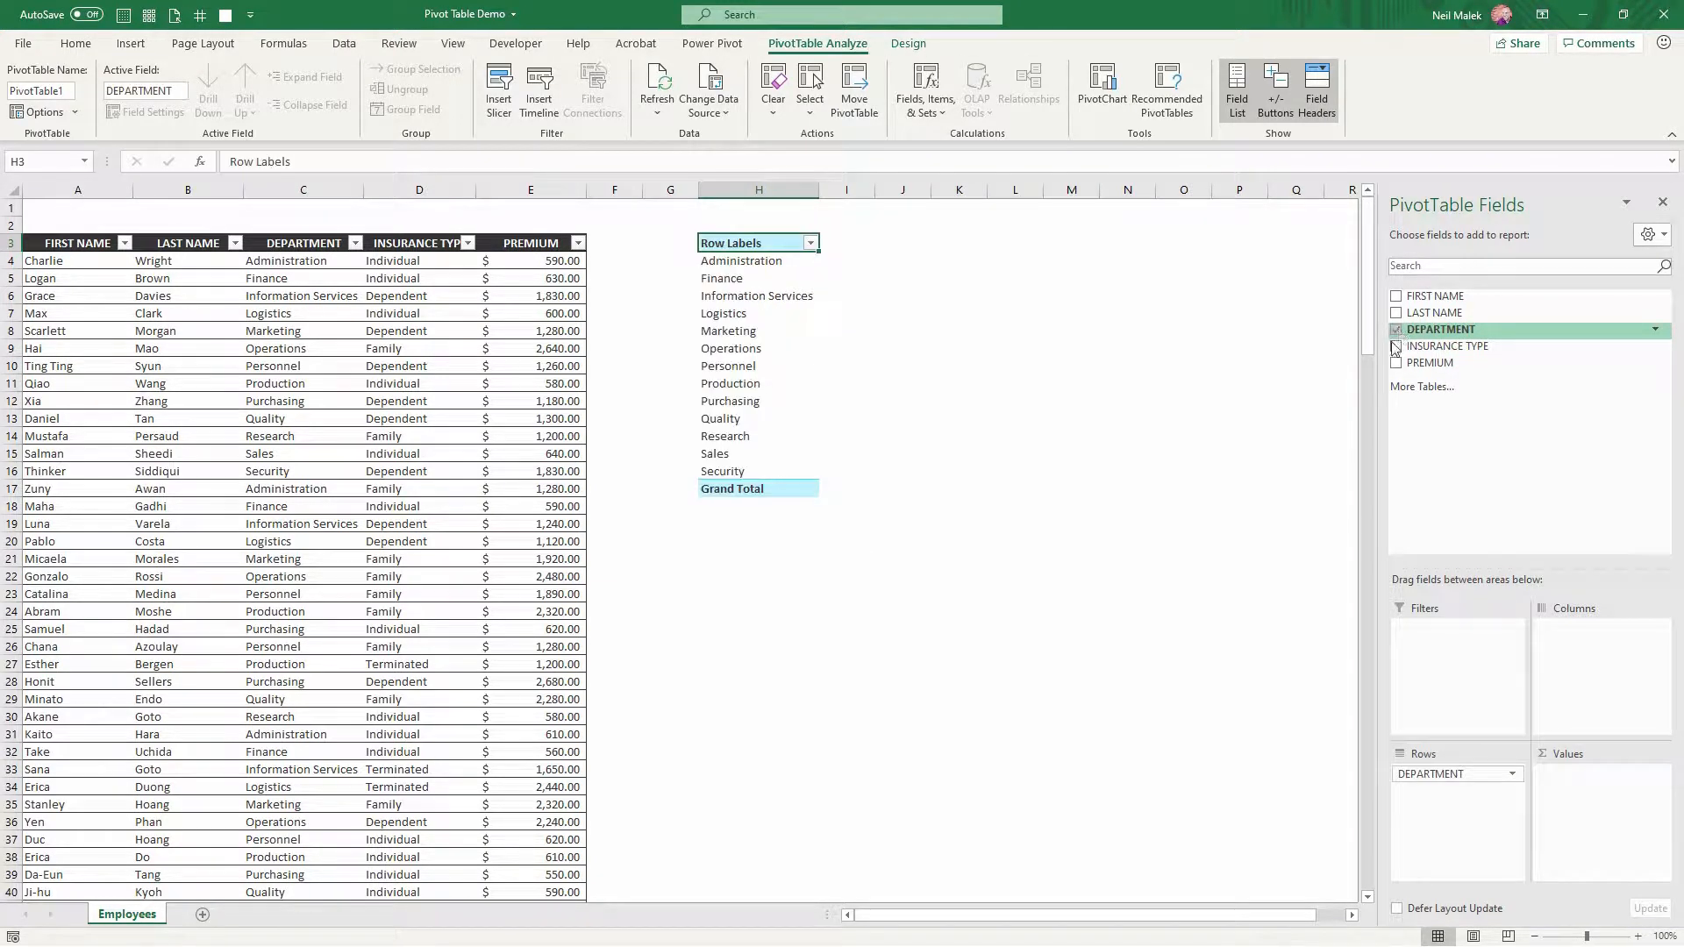
click(1395, 347)
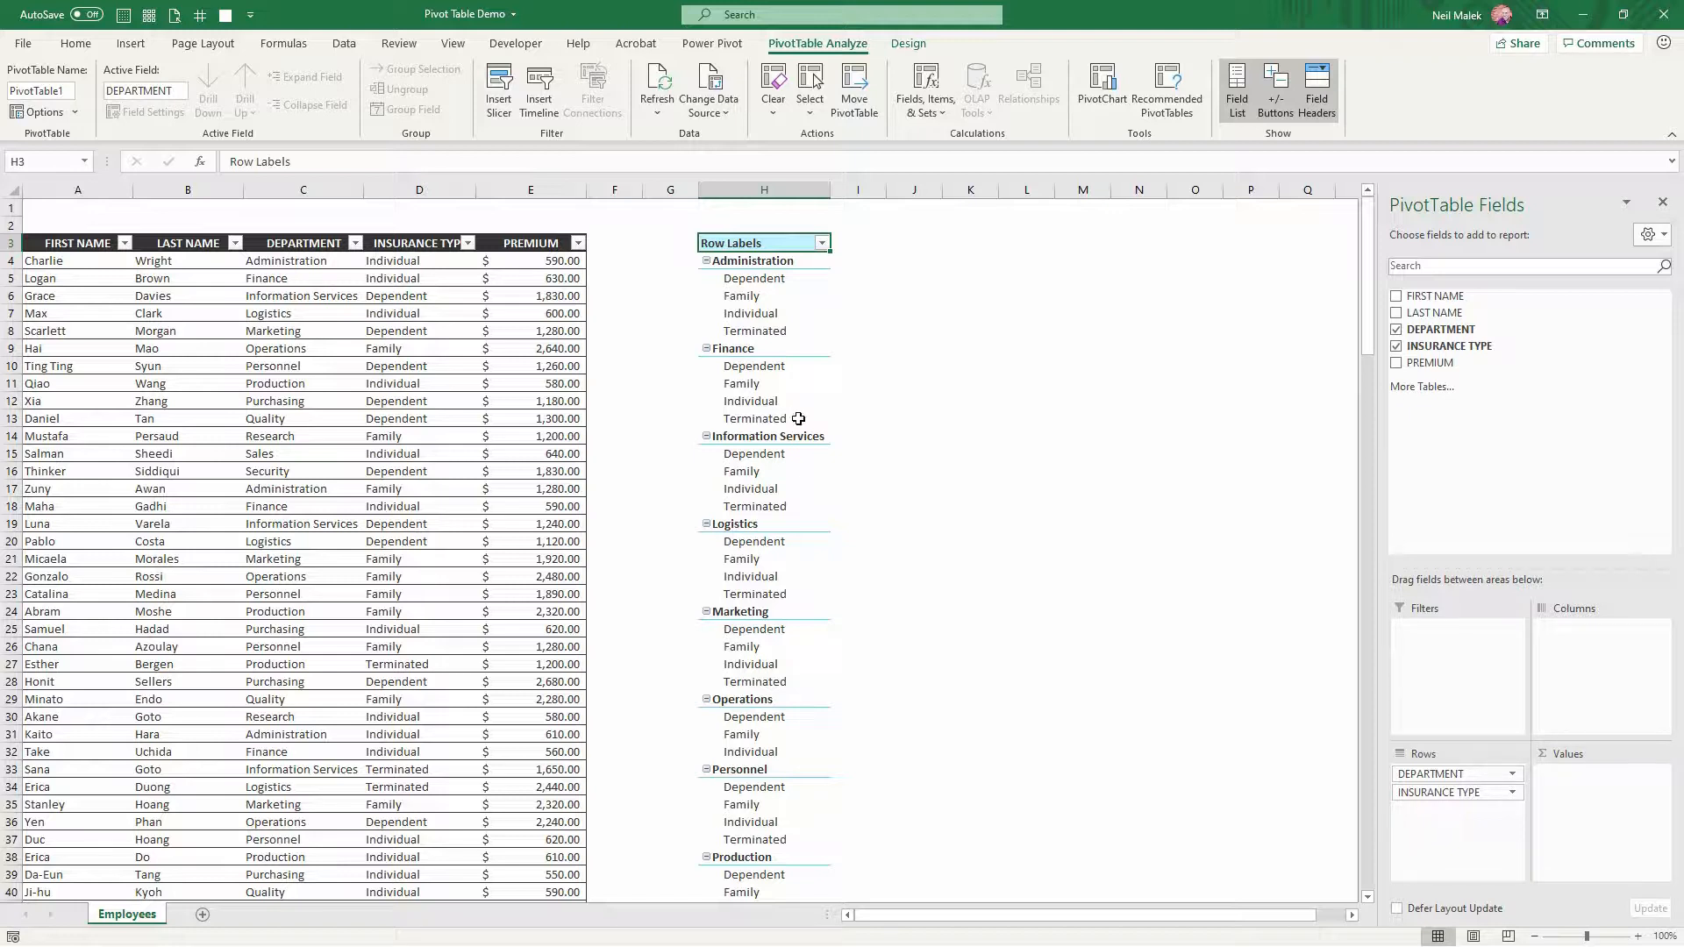
click(1396, 364)
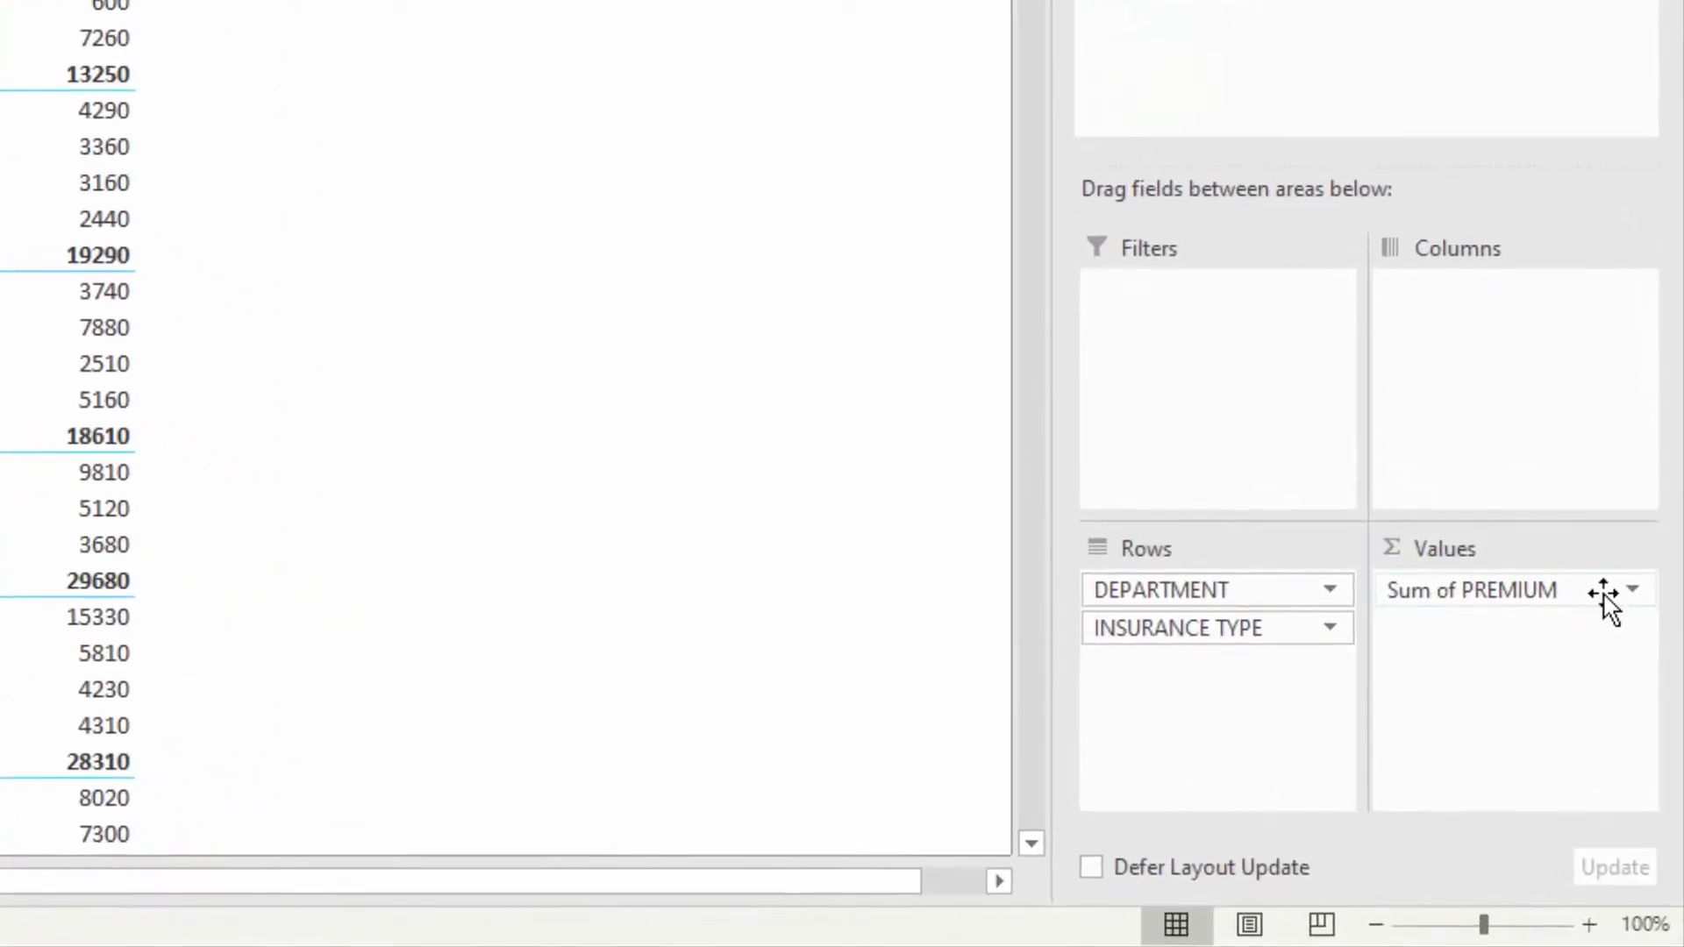
Format the Sum of PREMIUM values as Accounting with 0 decimal places.
click(1606, 599)
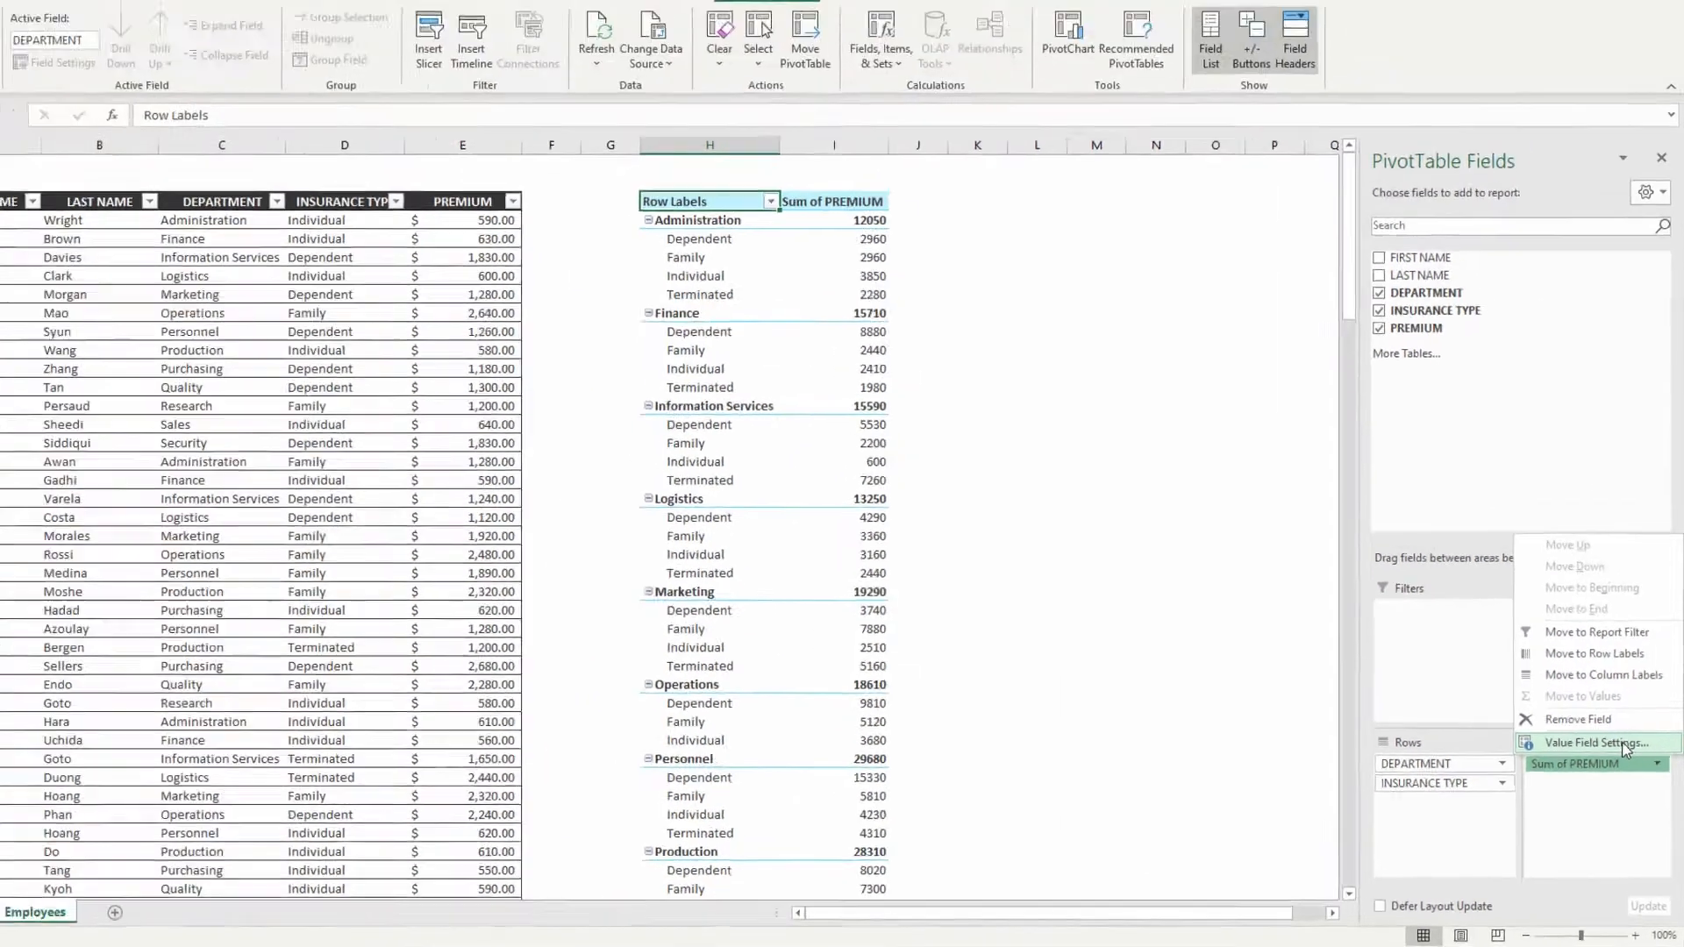
click(1622, 742)
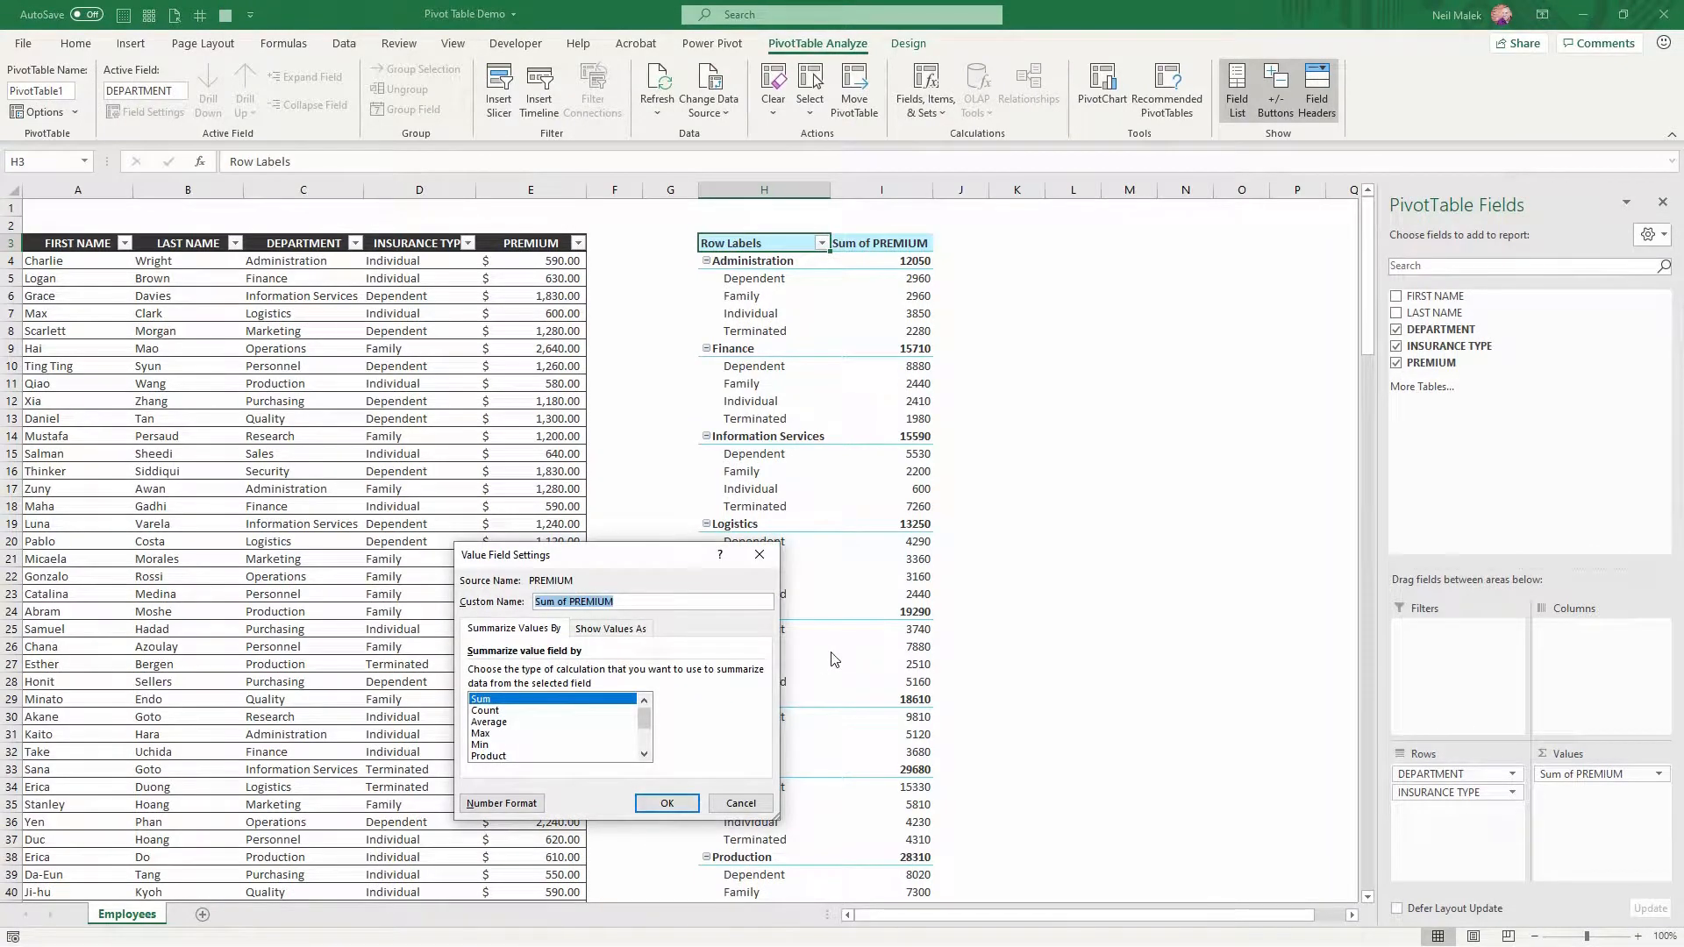
click(501, 804)
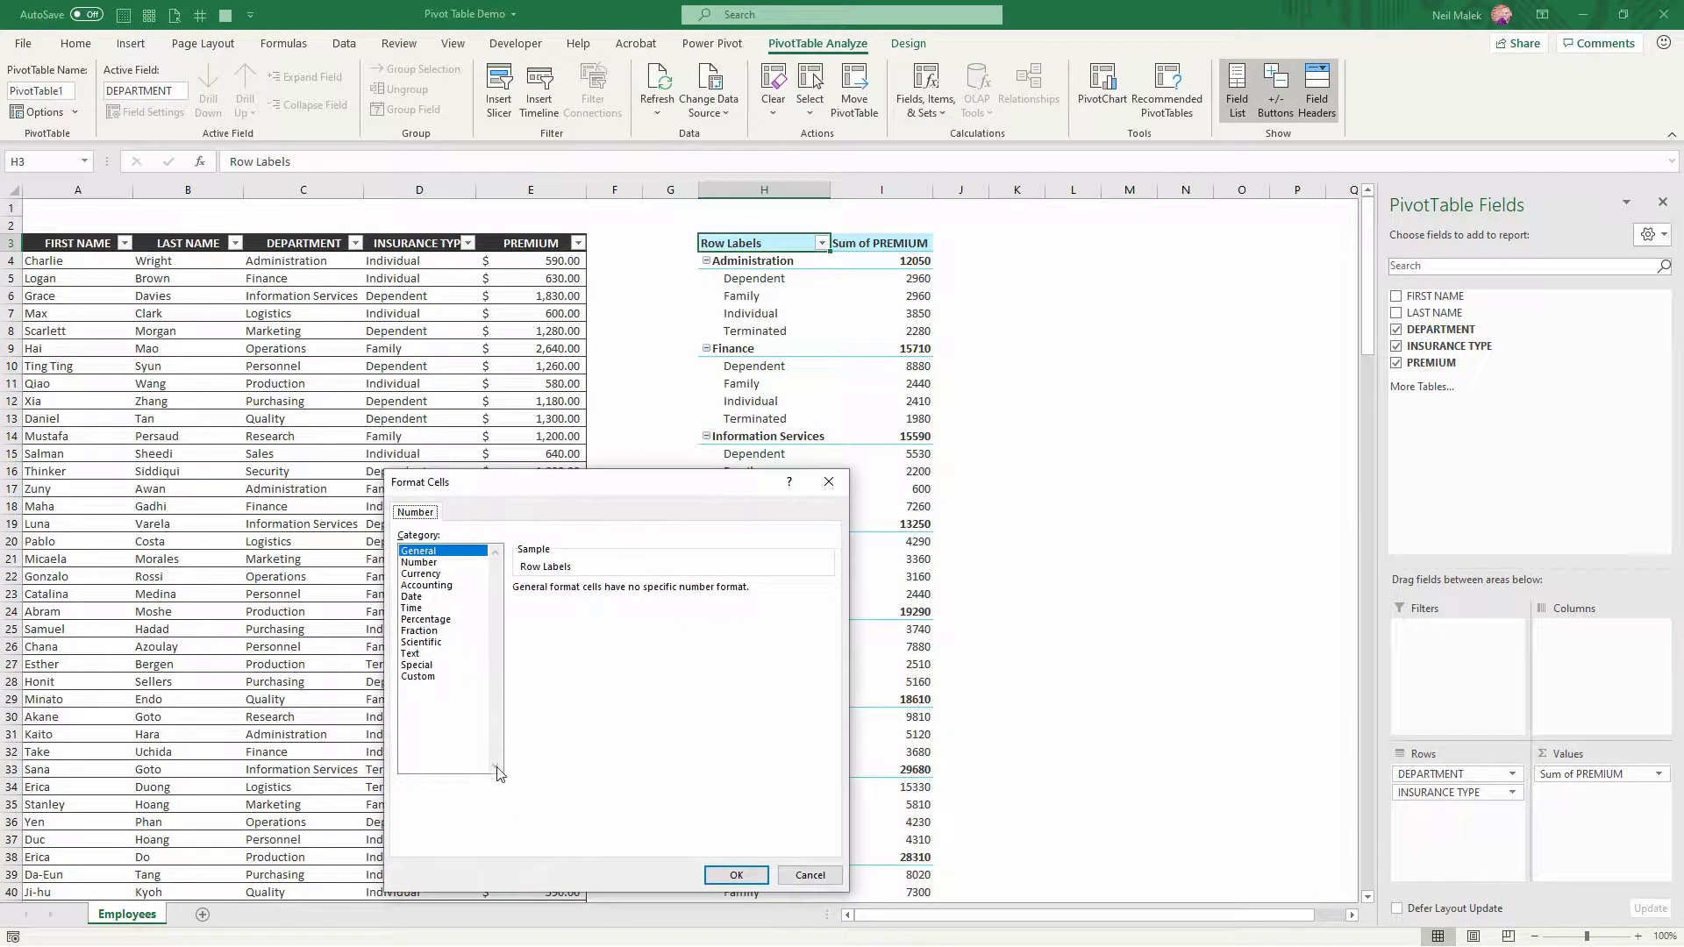
click(438, 576)
click(440, 585)
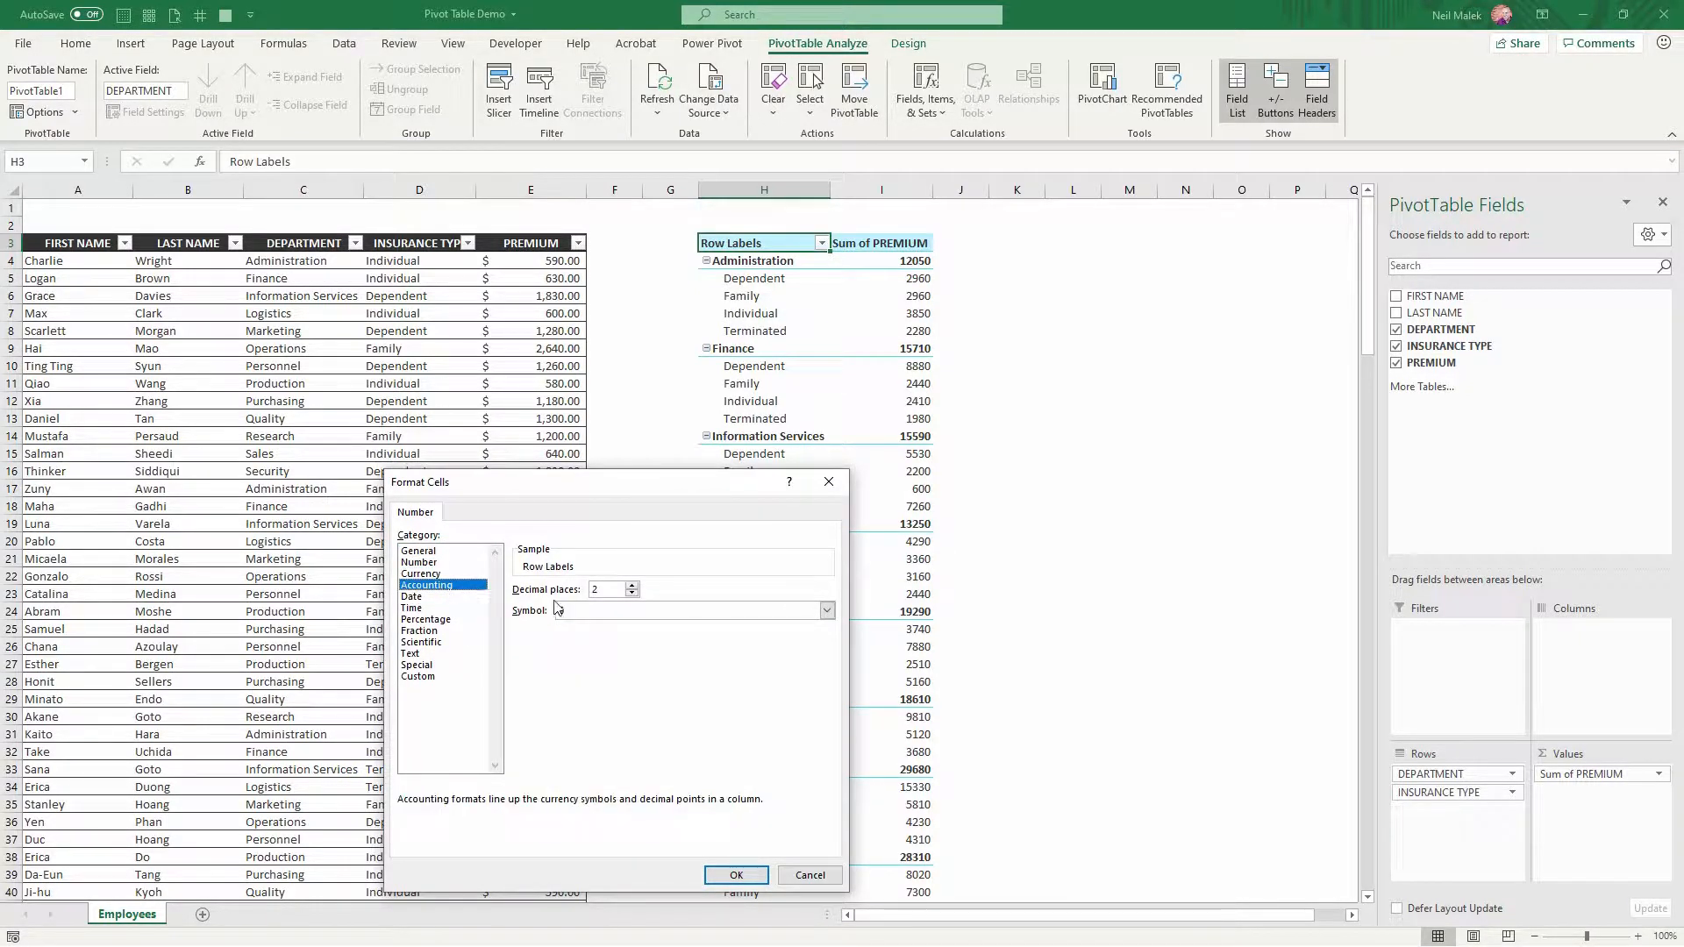
click(632, 594)
click(631, 594)
click(735, 875)
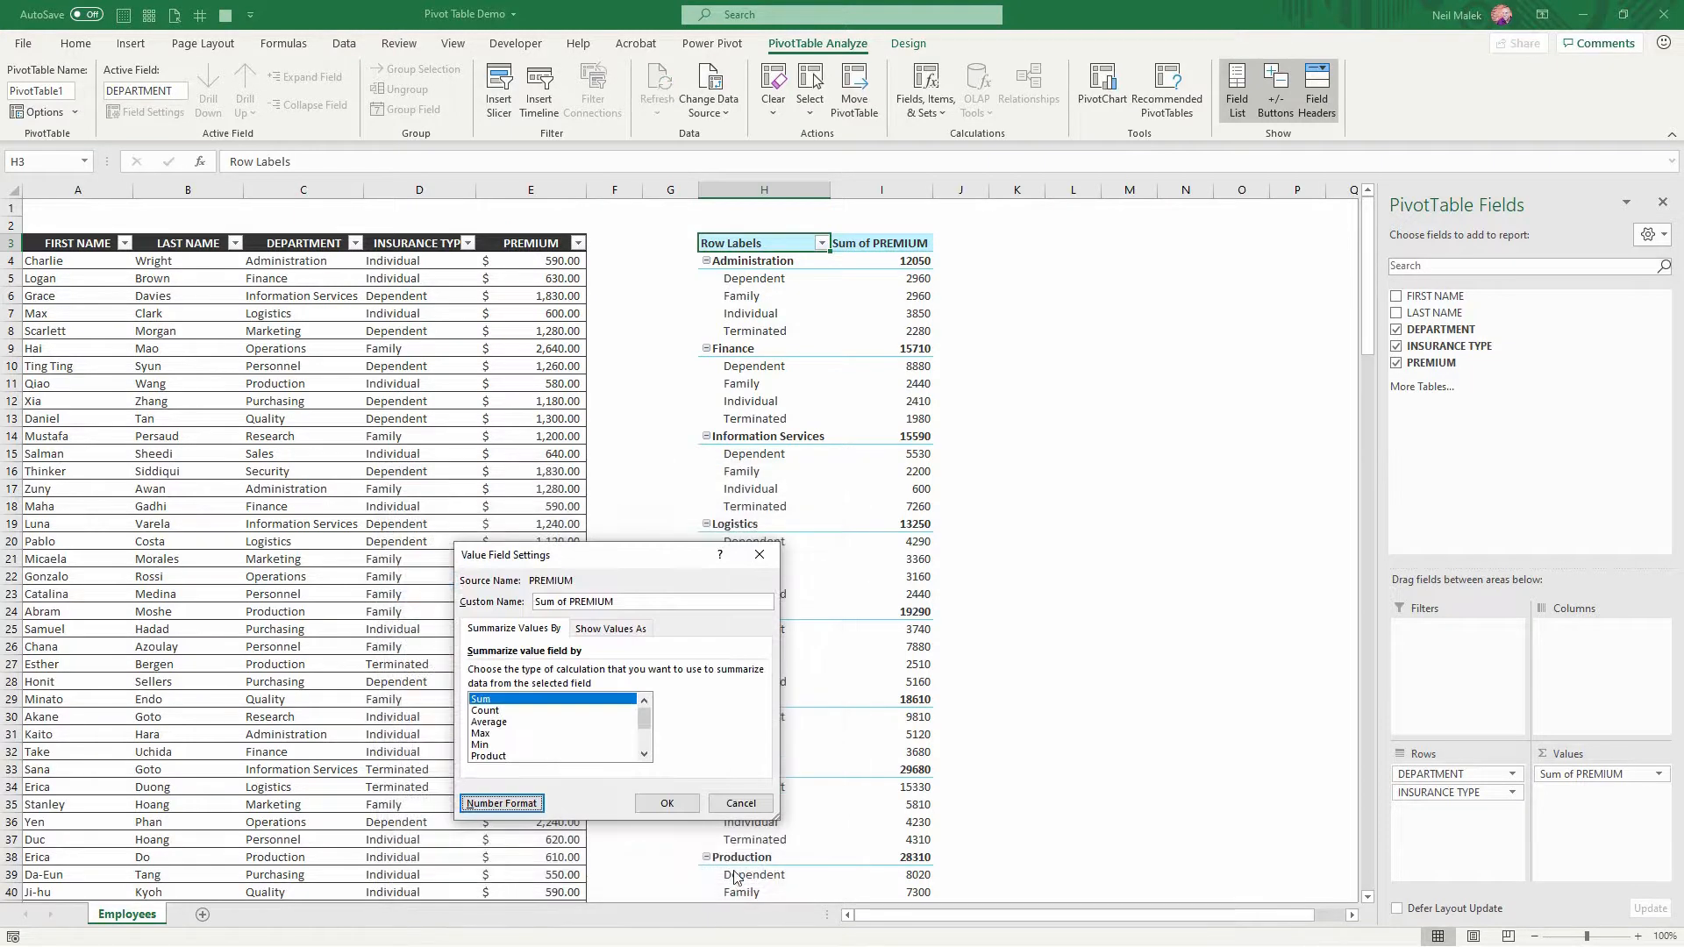
click(666, 804)
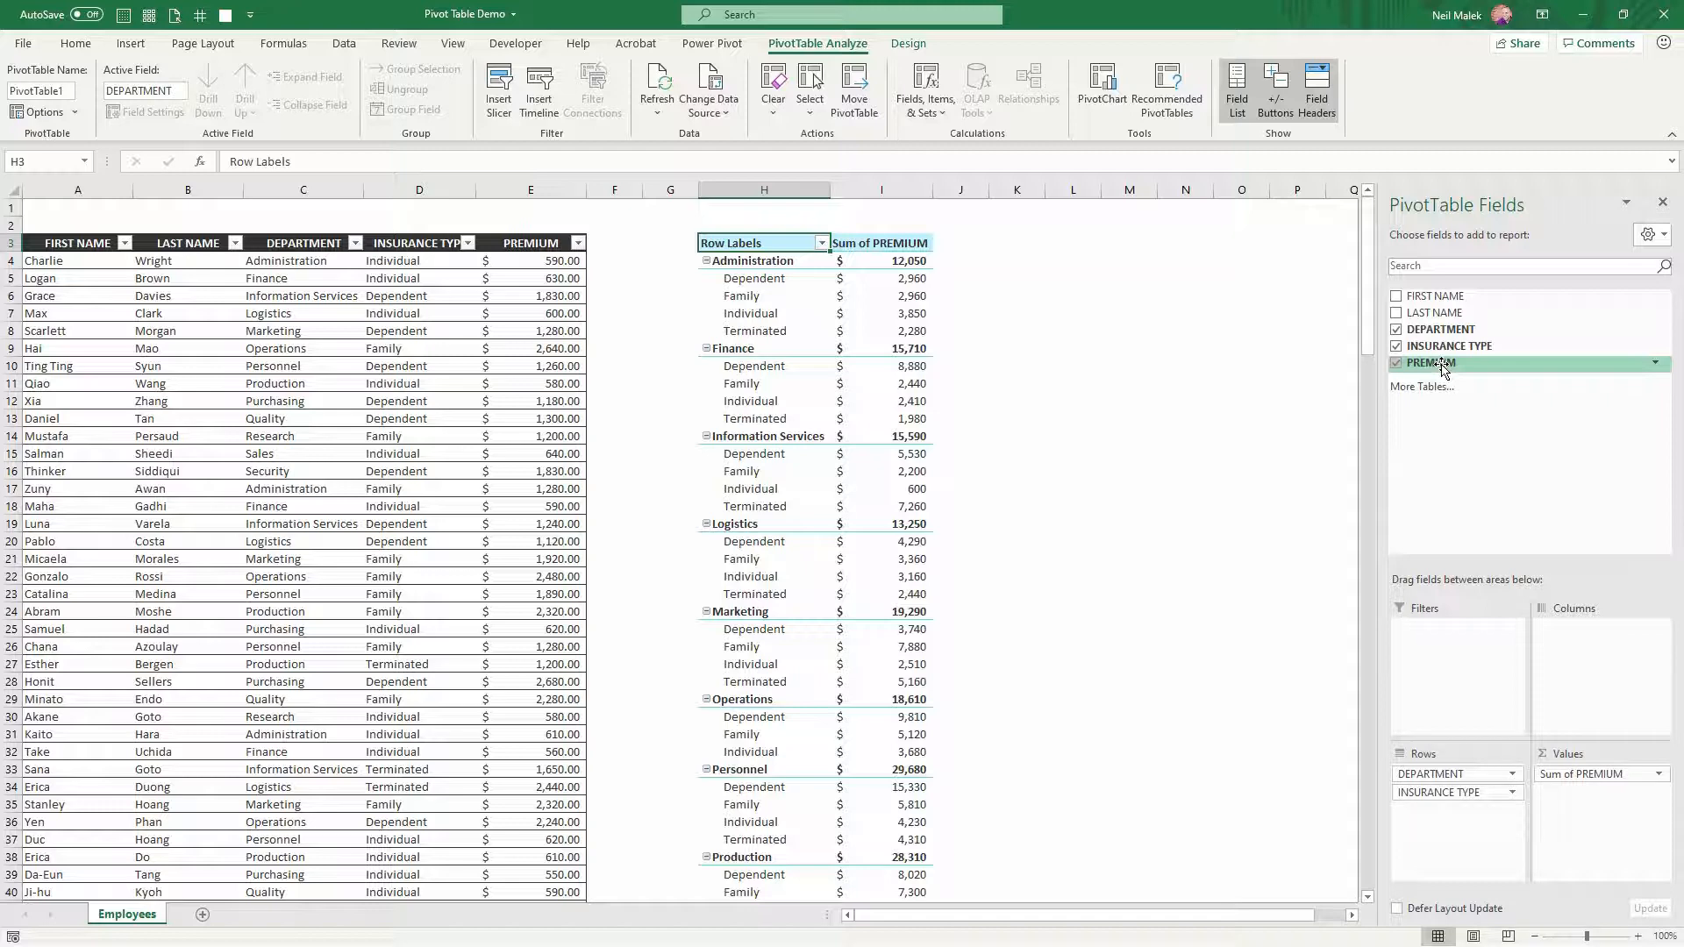
Add PREMIUM to the values a second time, summarized by Count and named "No. Employees".
drag(1443, 368, 1605, 777)
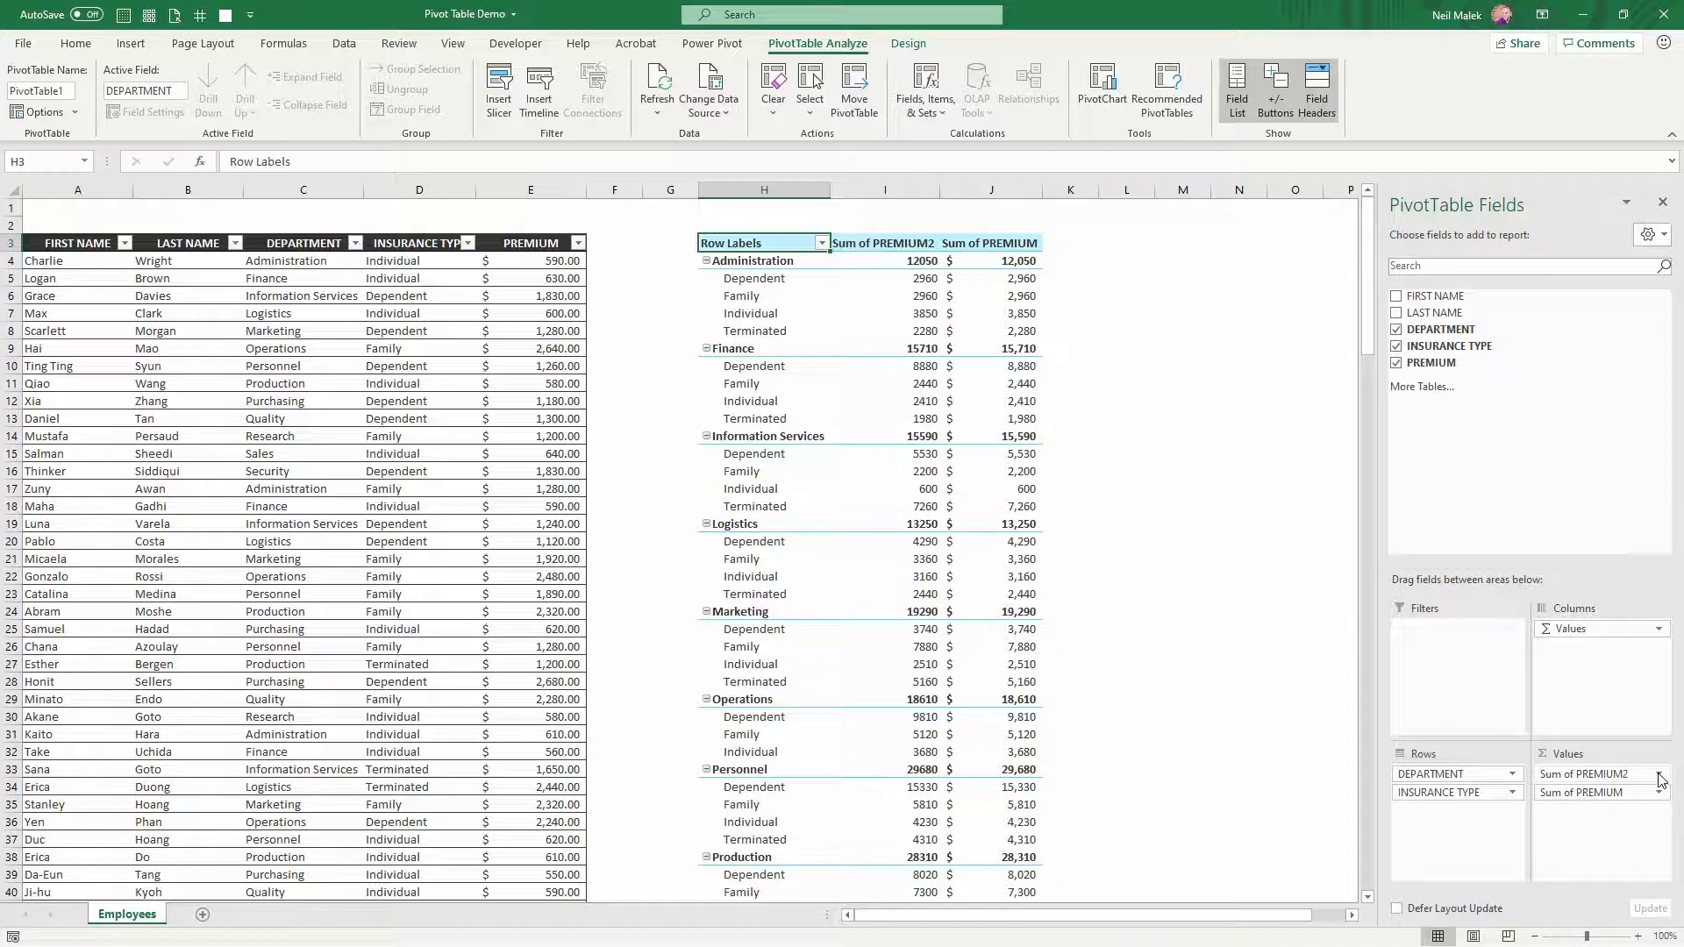
click(1659, 775)
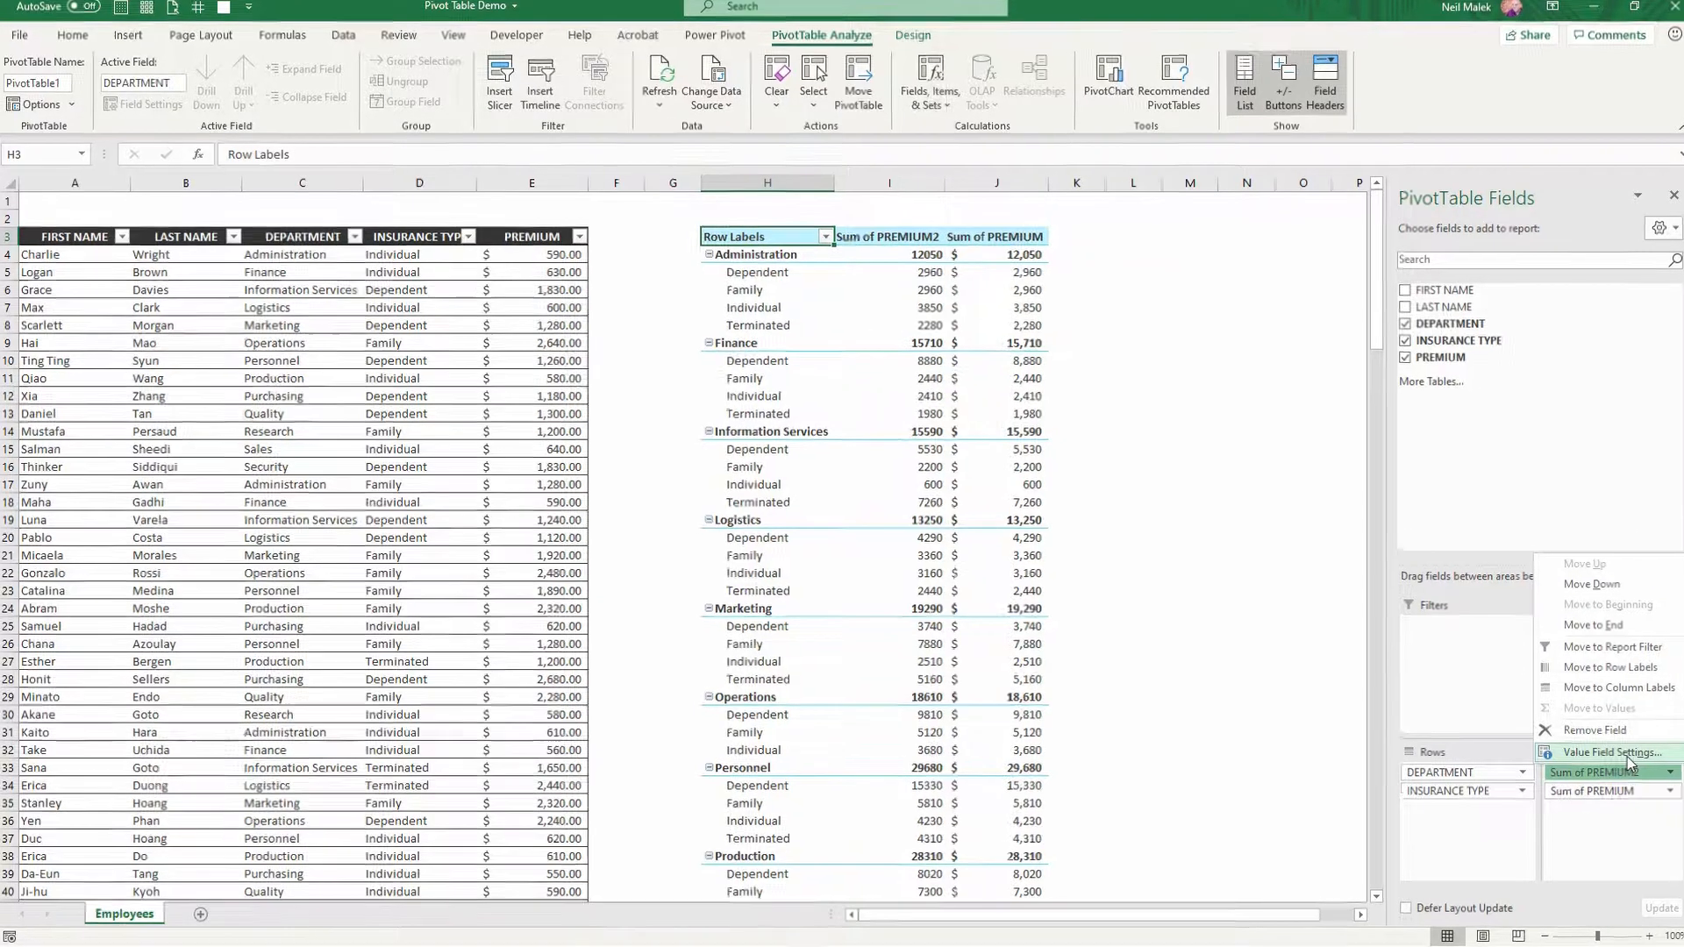
click(1615, 756)
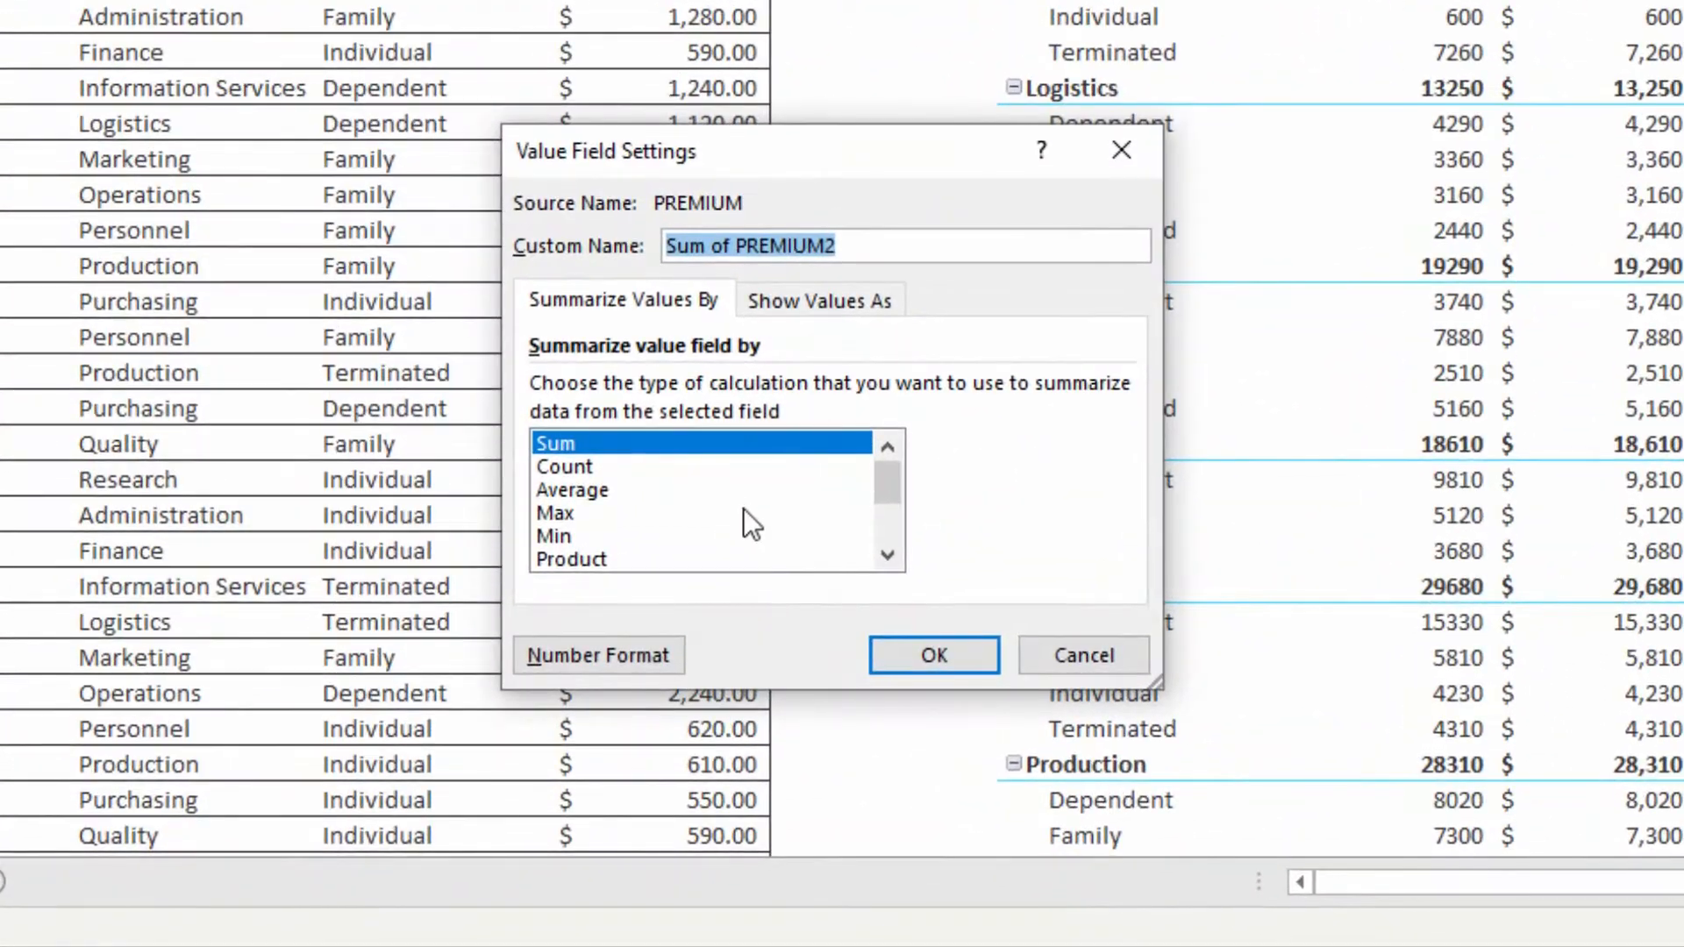
click(637, 465)
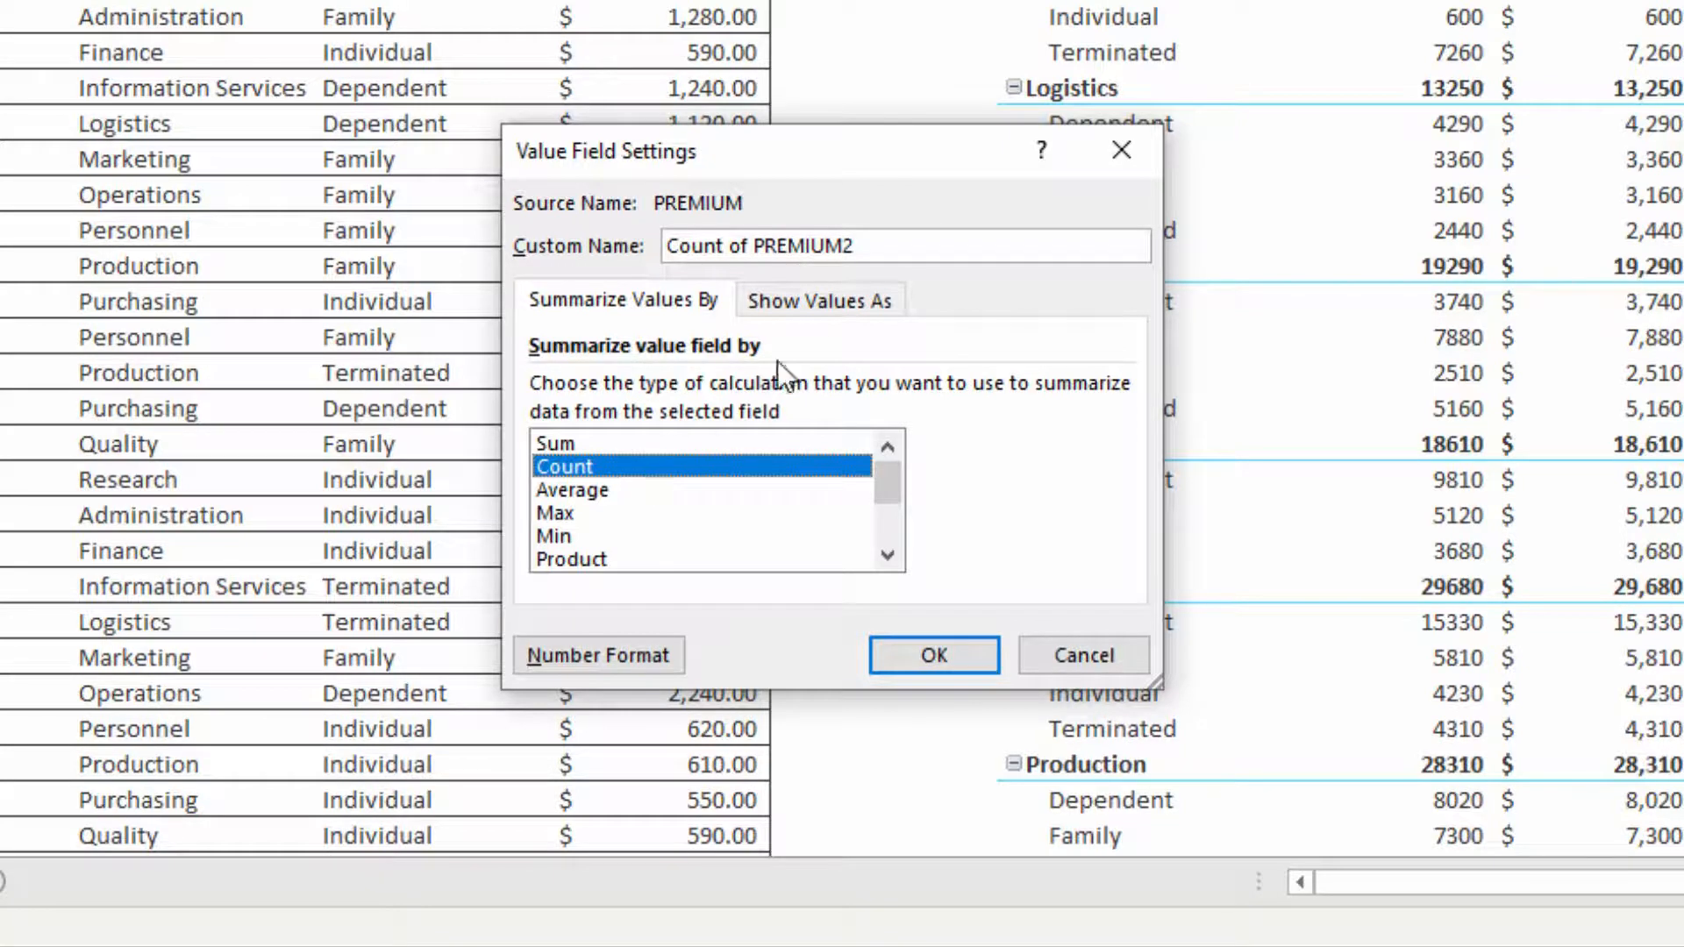
drag(884, 250, 588, 256)
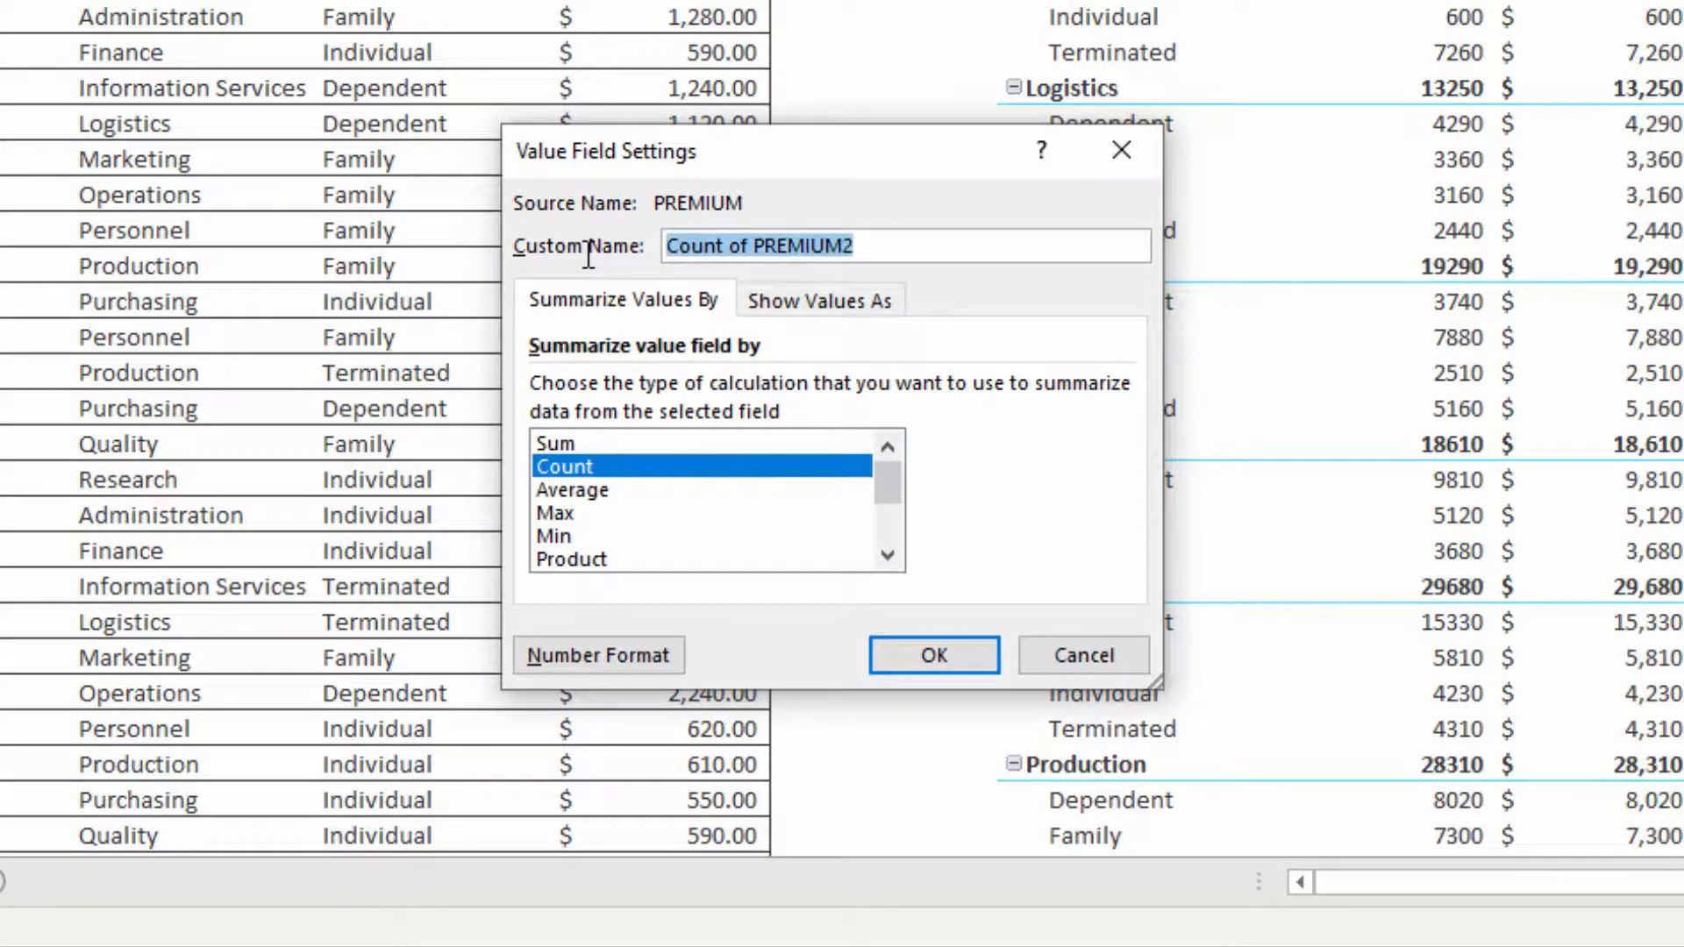
text(No. Employ)
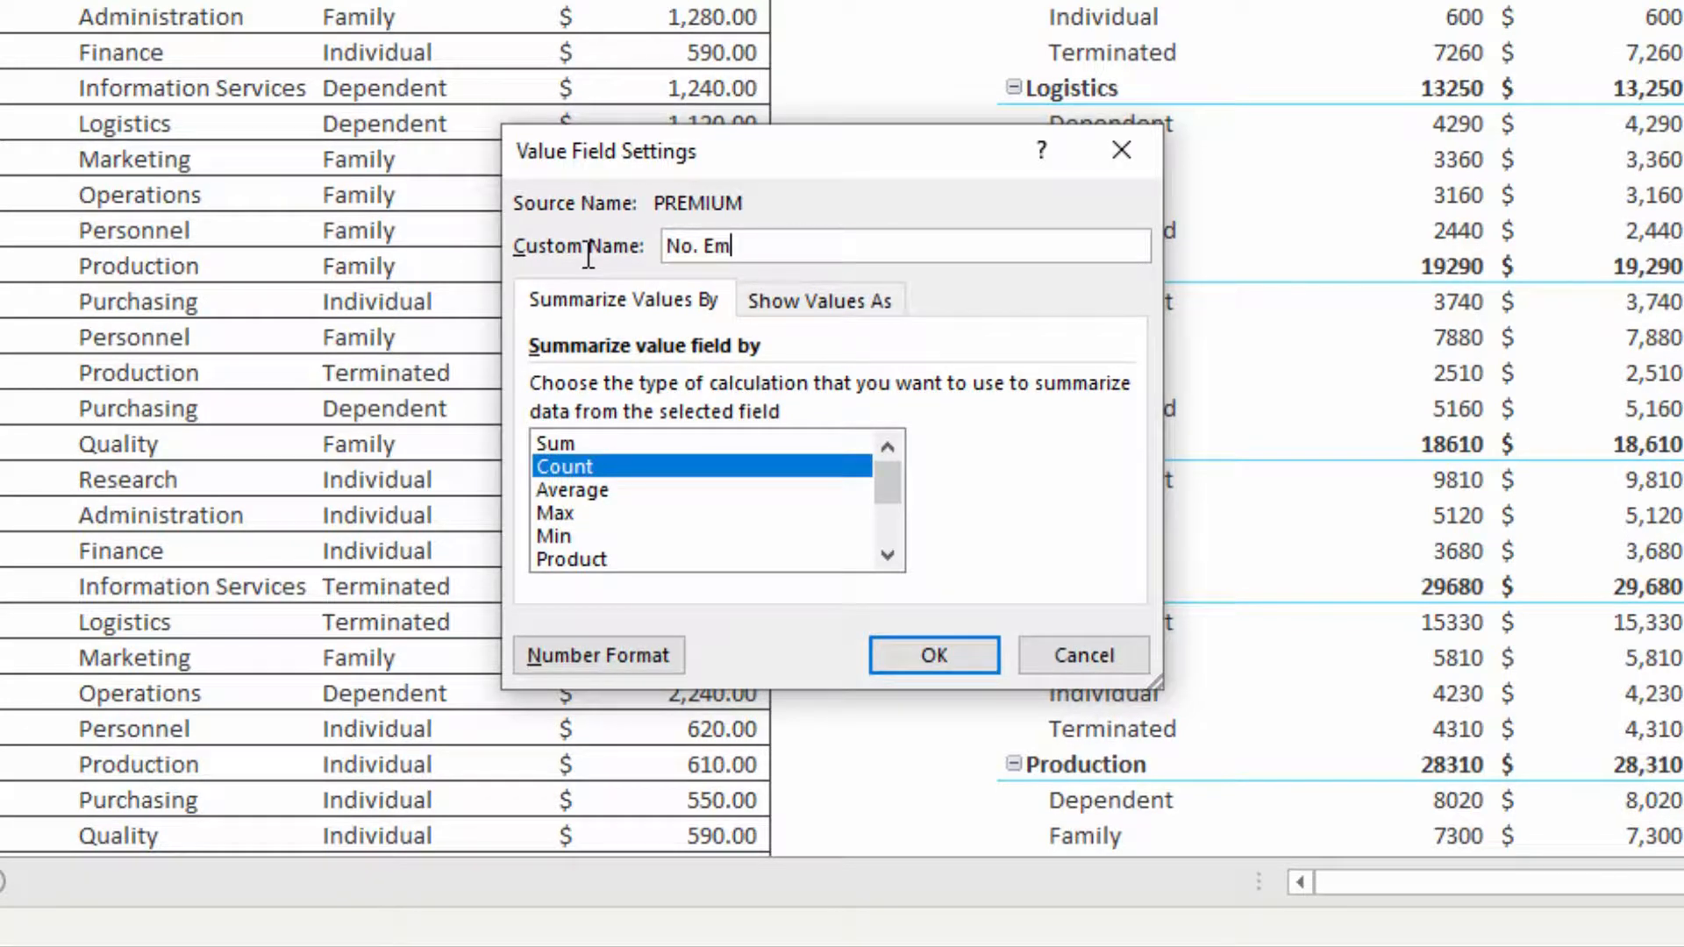
text(ees)
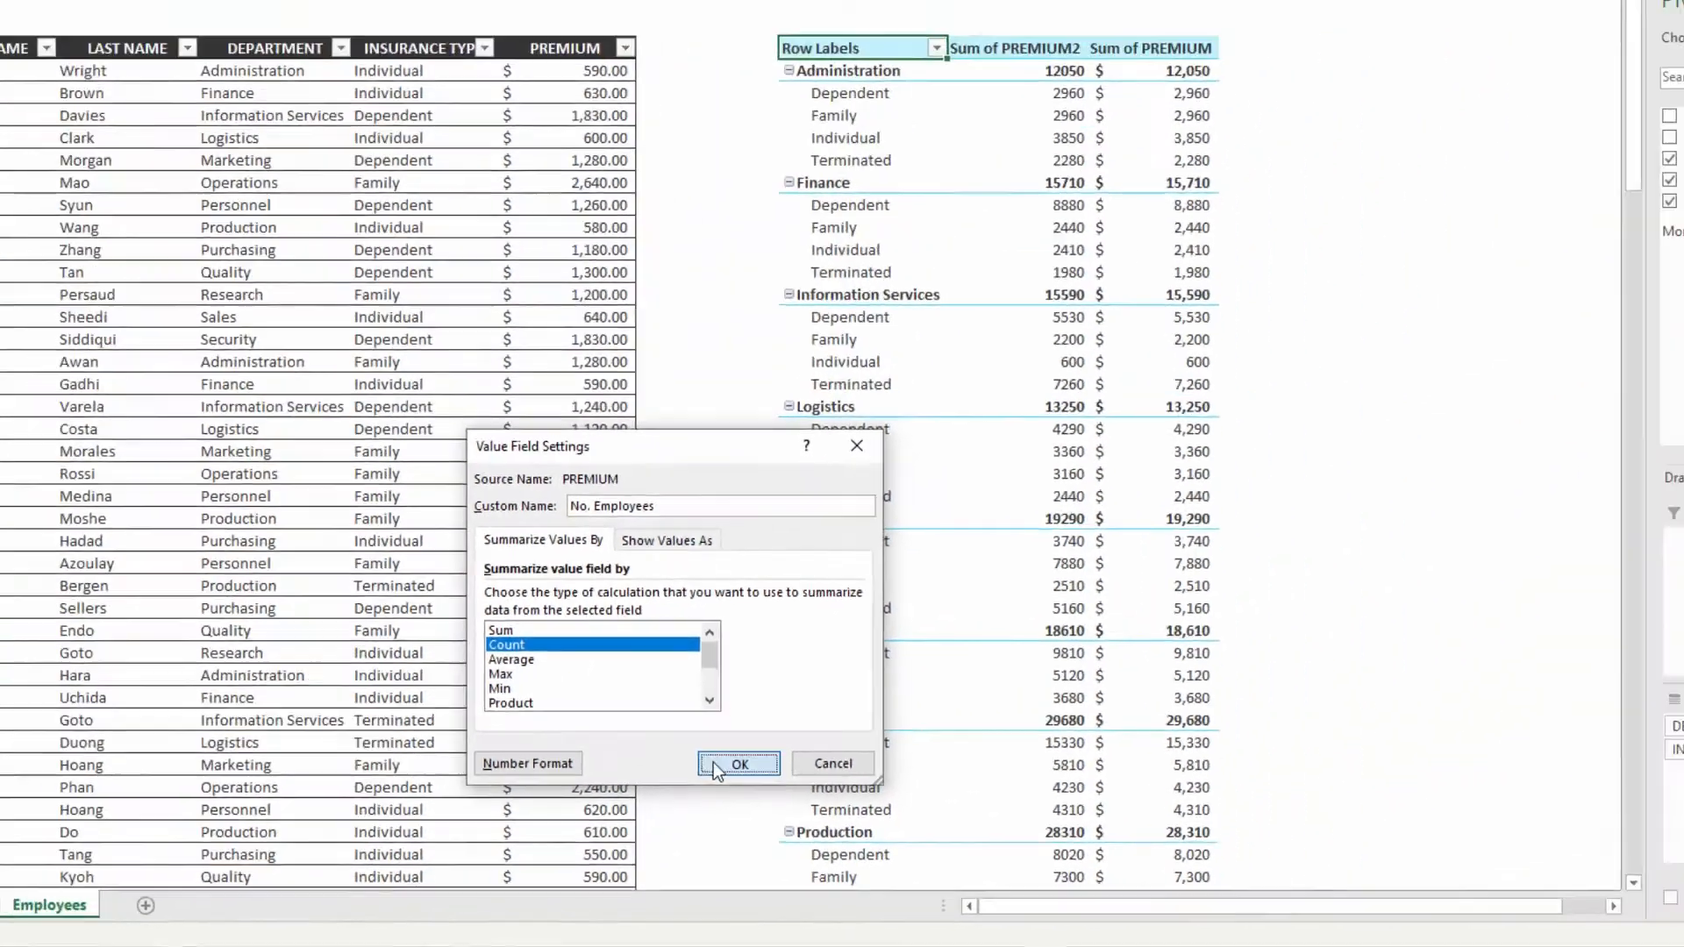
click(930, 656)
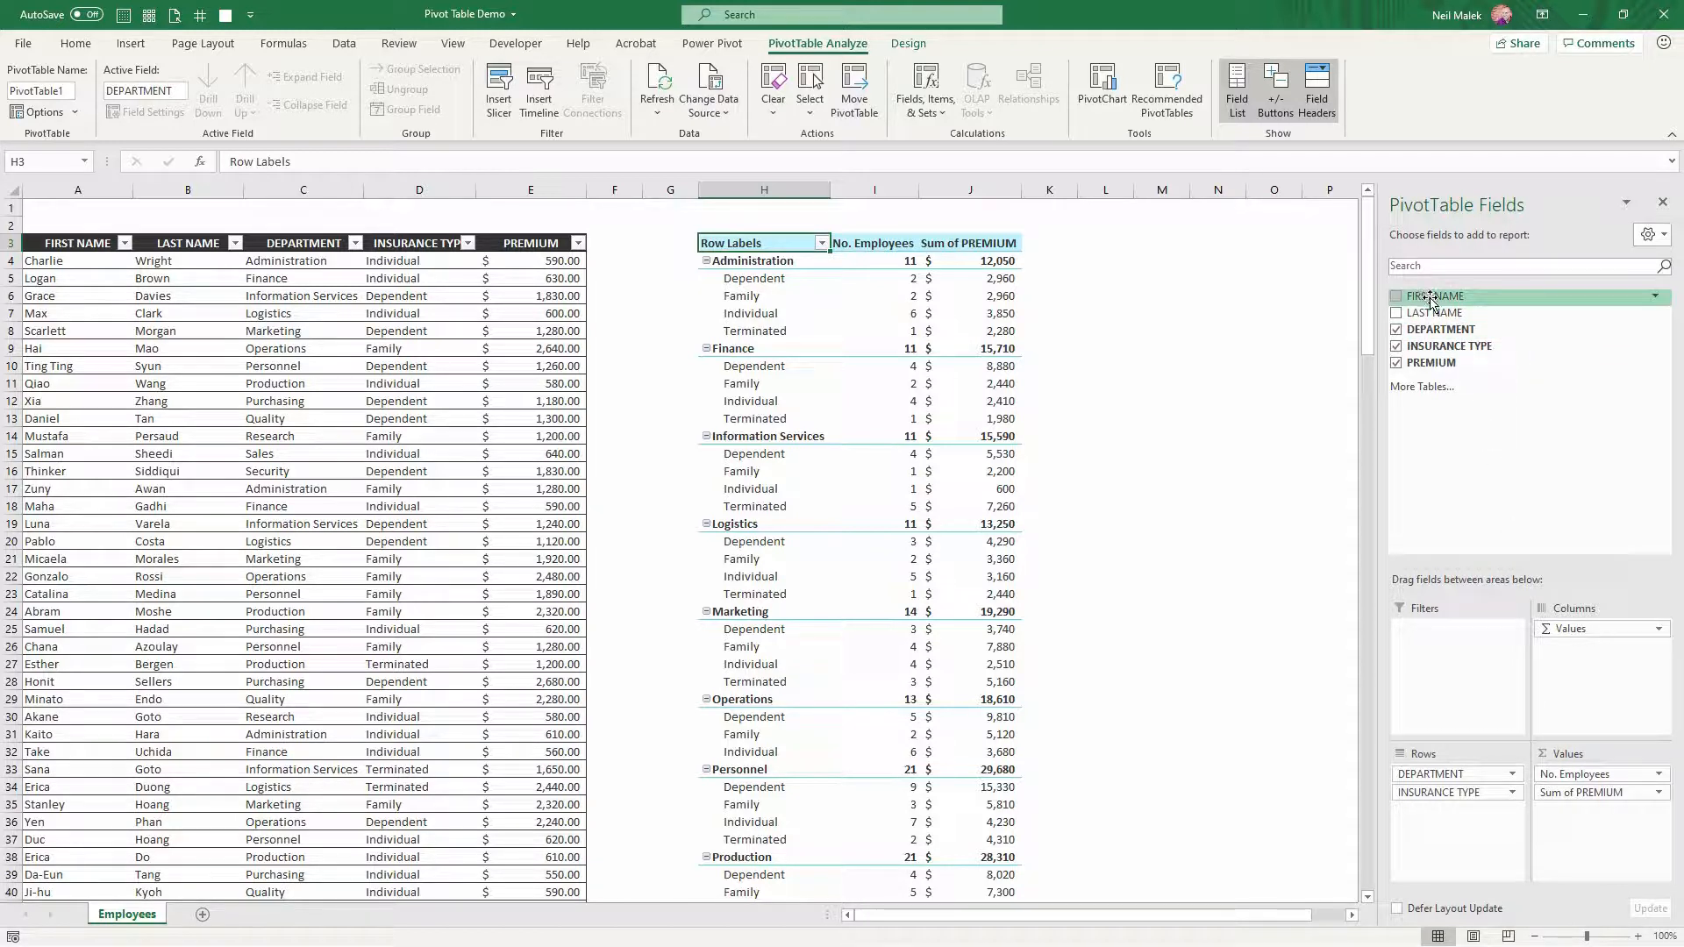
Add a count of FIRST NAME to the PivotTable values and compare it with No. Employees for the Marketing group.
drag(1430, 299, 1599, 770)
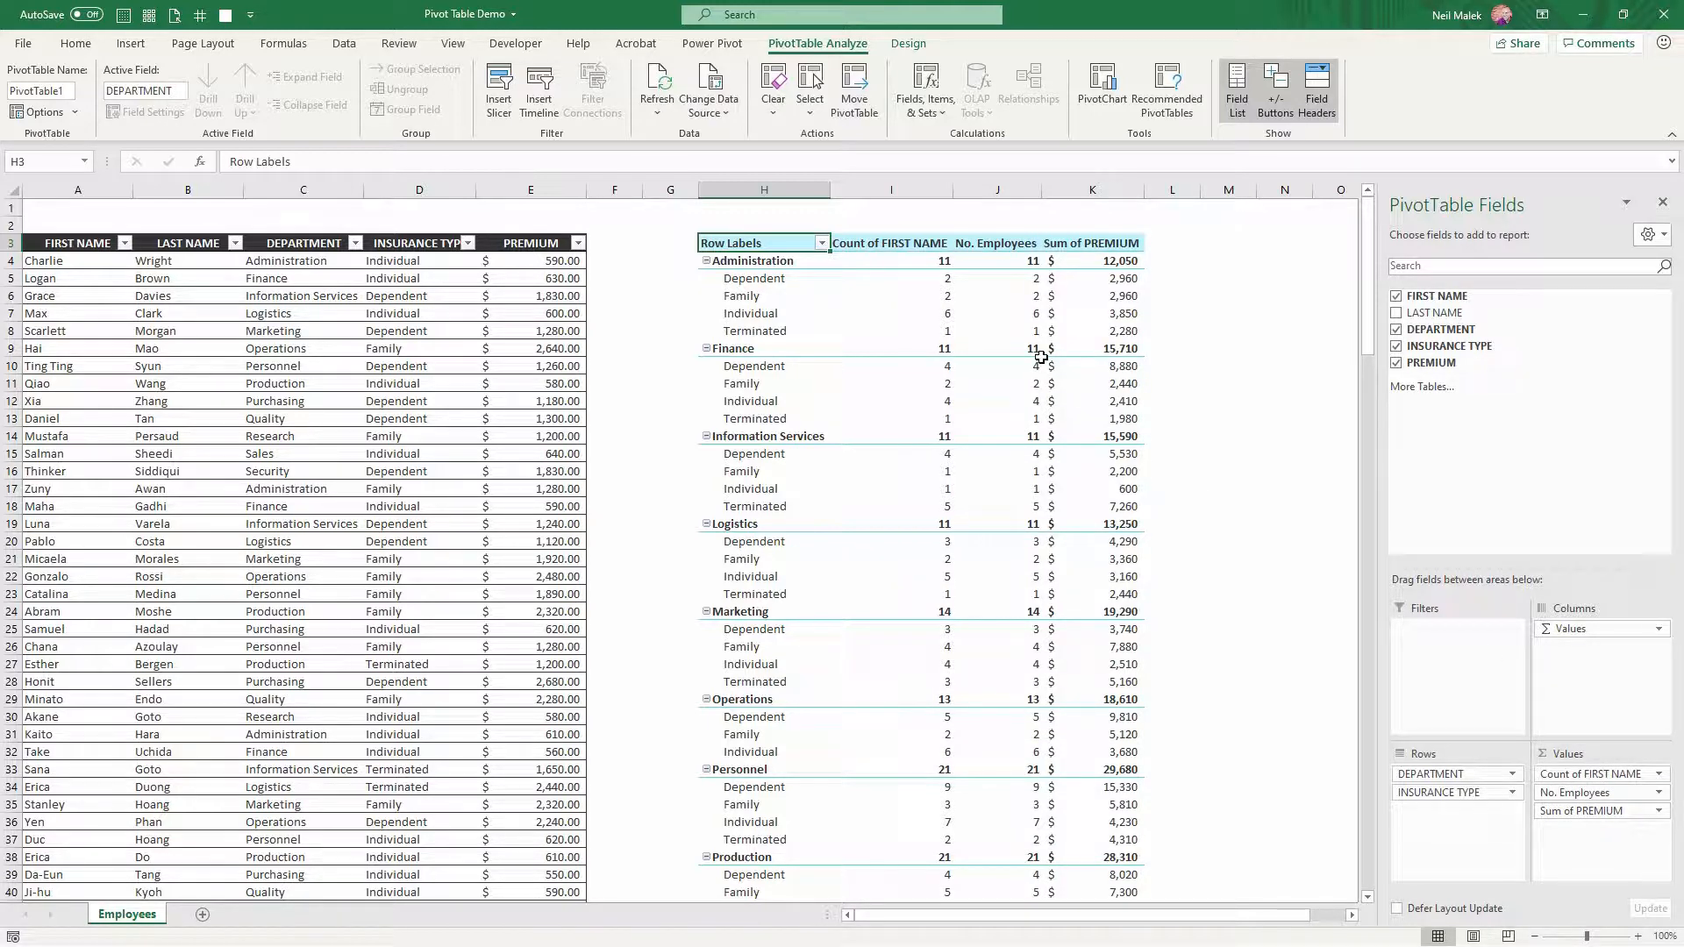
mouse_move(1041, 357)
drag(768, 613, 1022, 678)
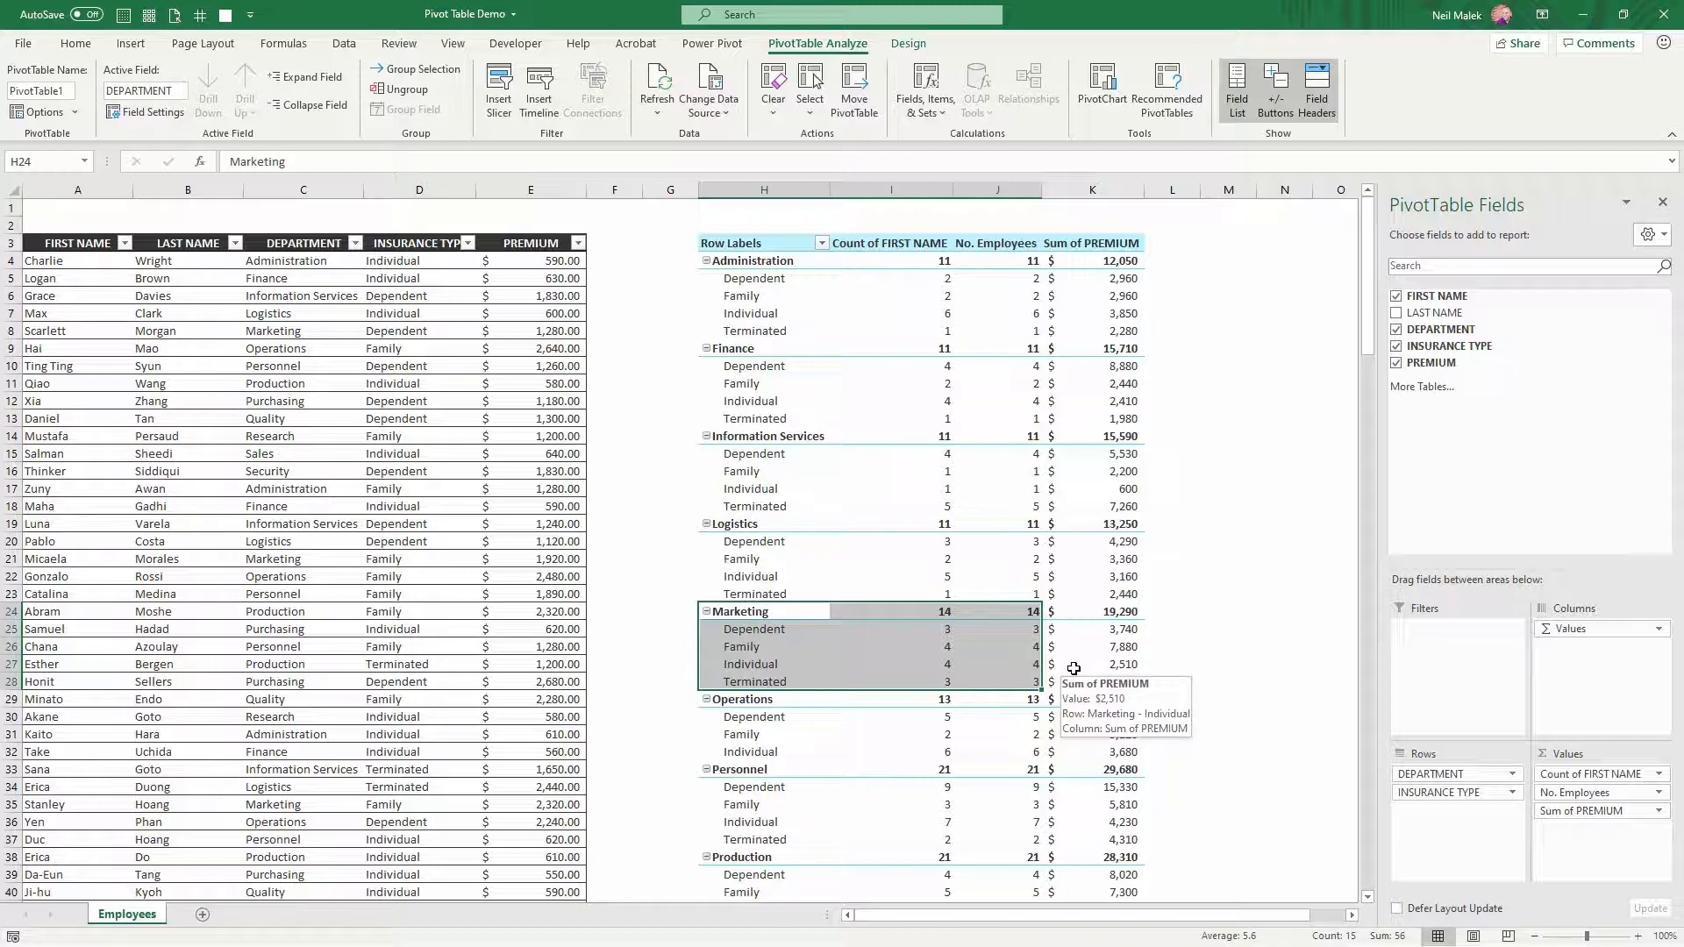
click(1058, 556)
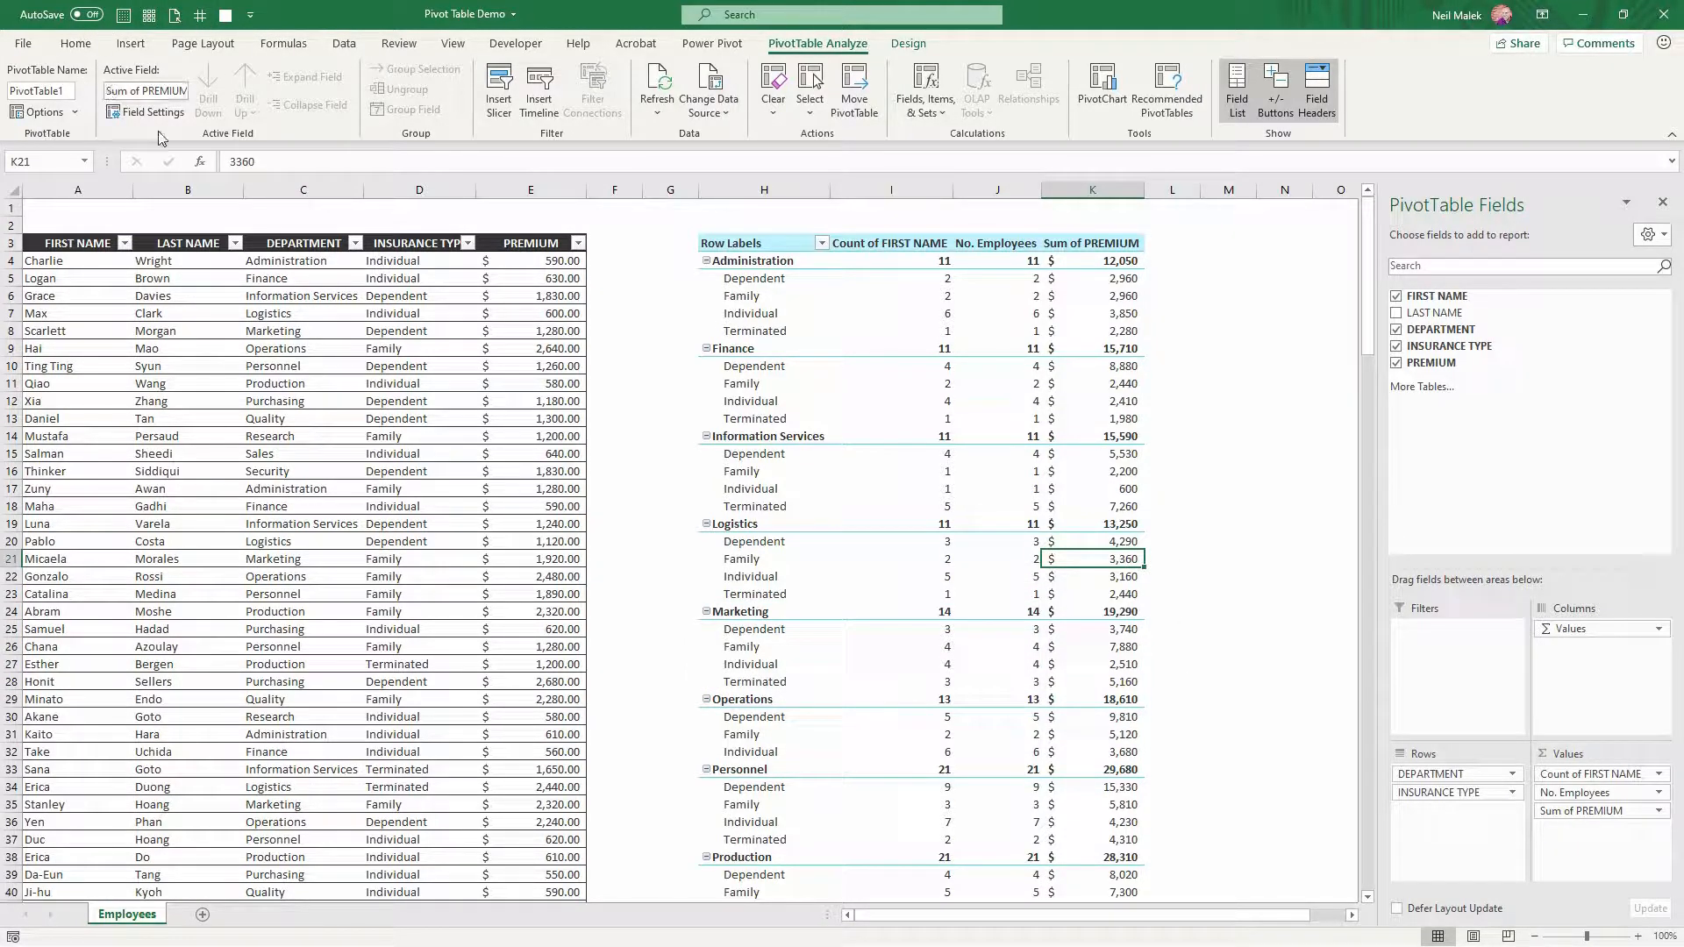
Undo all PivotTable changes, including its creation, back to the plain employee table.
key(ctrl+z)
key(ctrl+z)
key(ctrl+z)
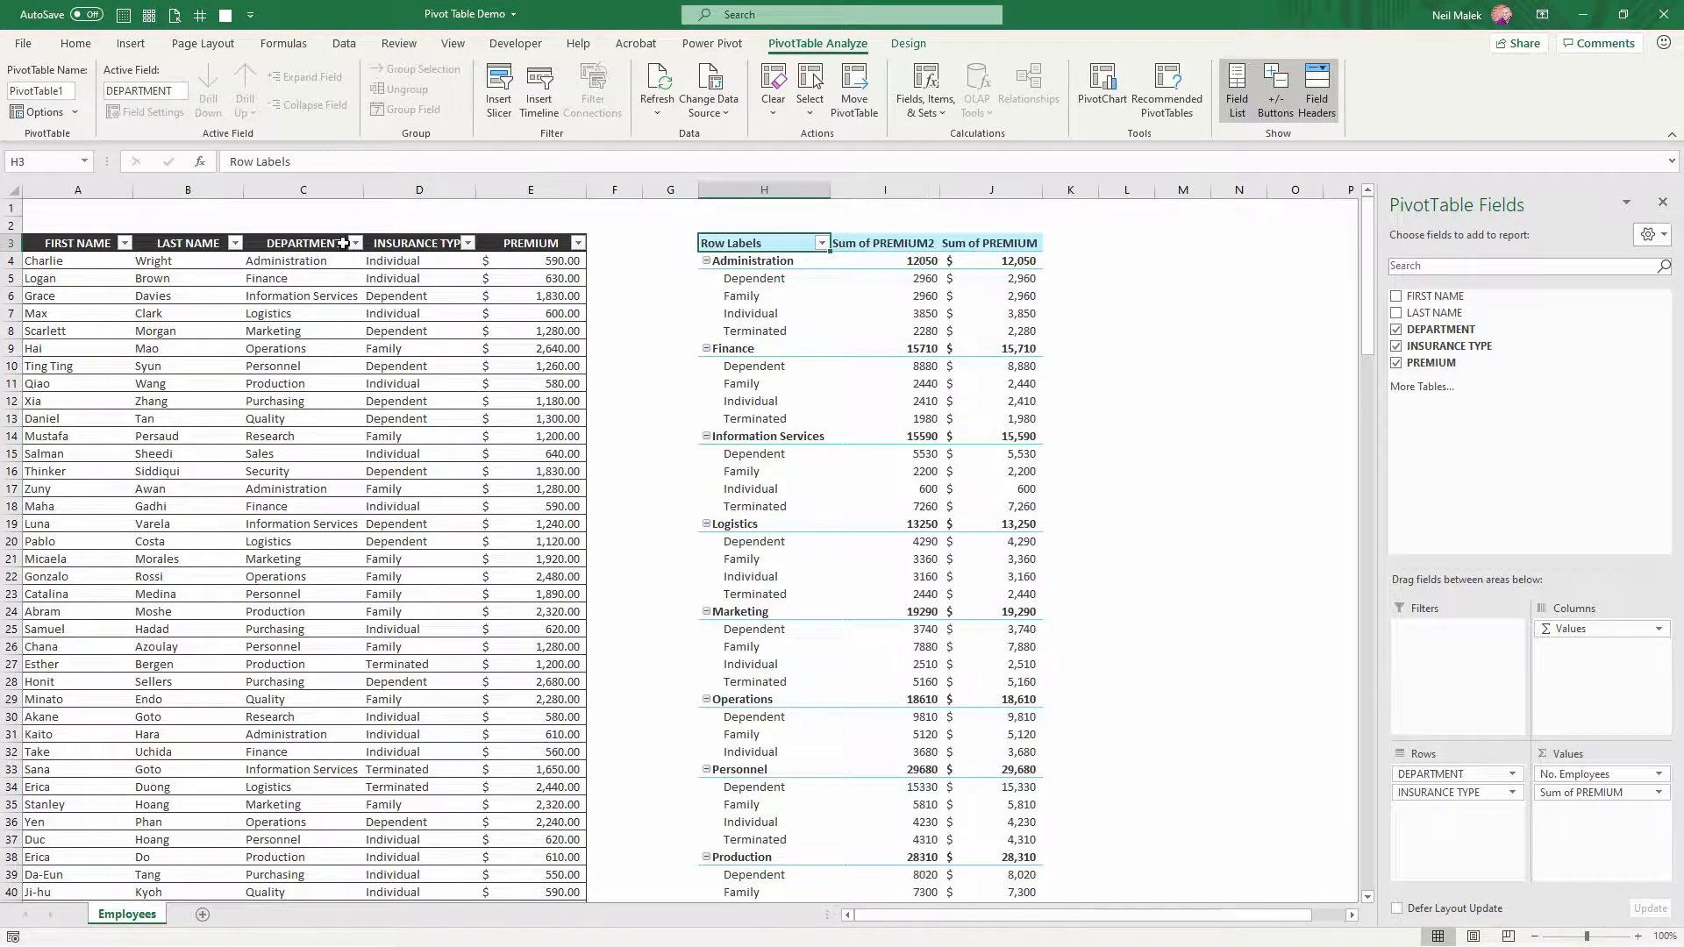
key(ctrl+z)
key(ctrl+z)
key(ctrl+z)
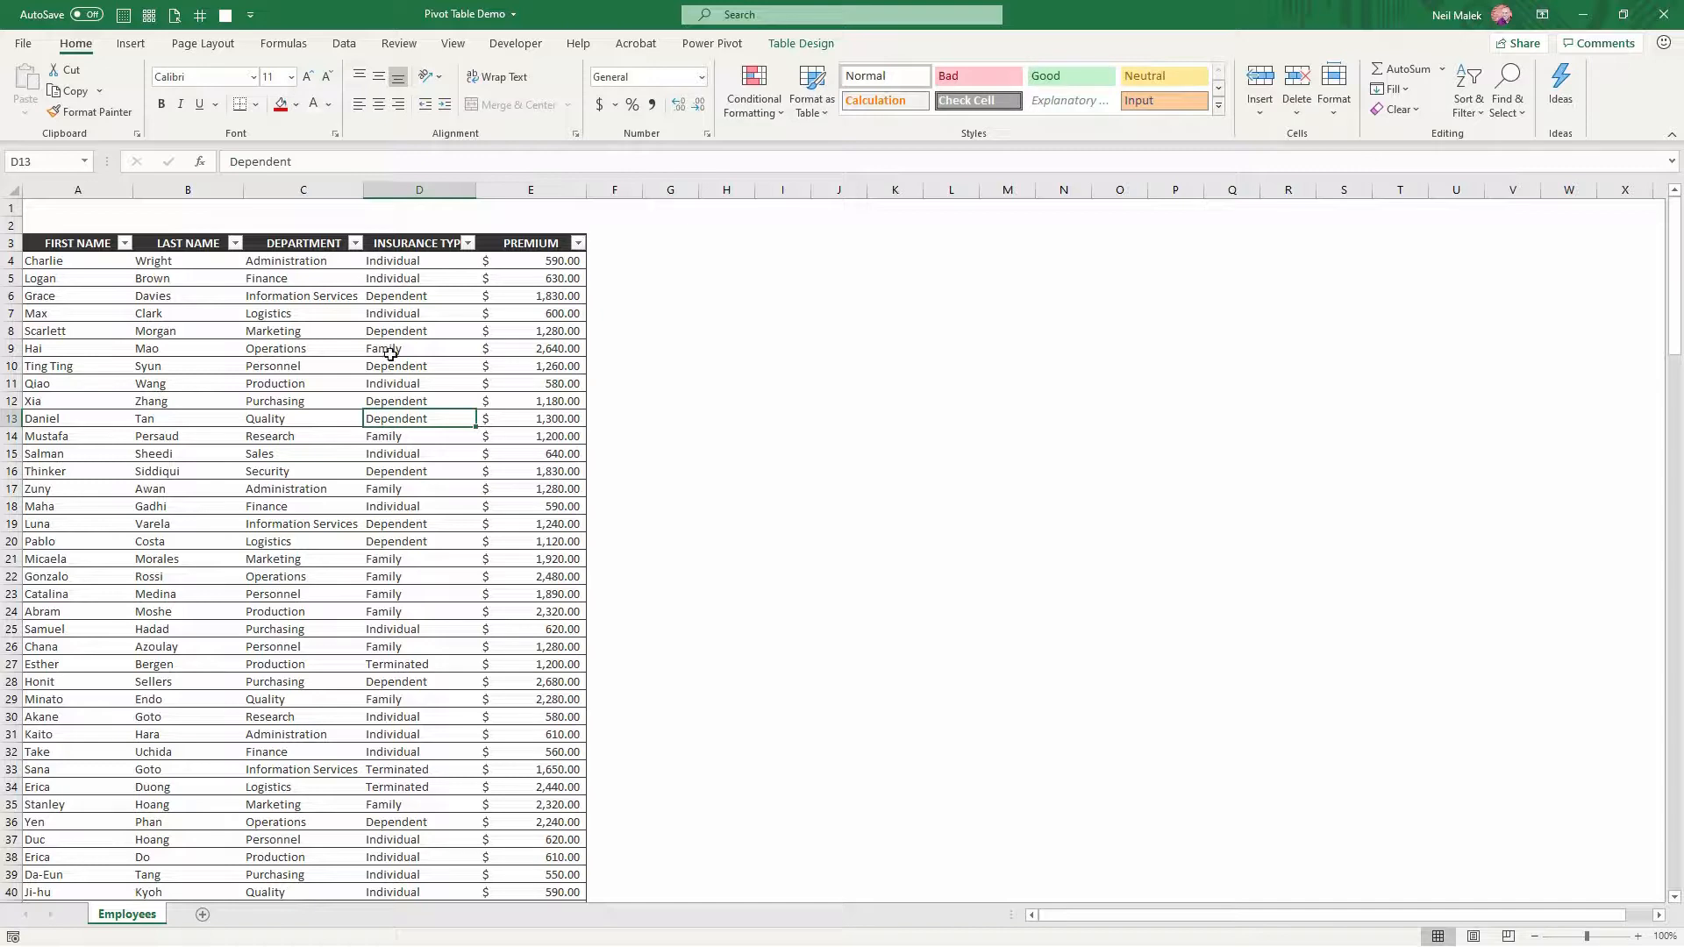
Create a PivotTable from tblEmployeeInsurance at cell H3 of the existing Employees worksheet, adding the data to the Data Model.
click(286, 333)
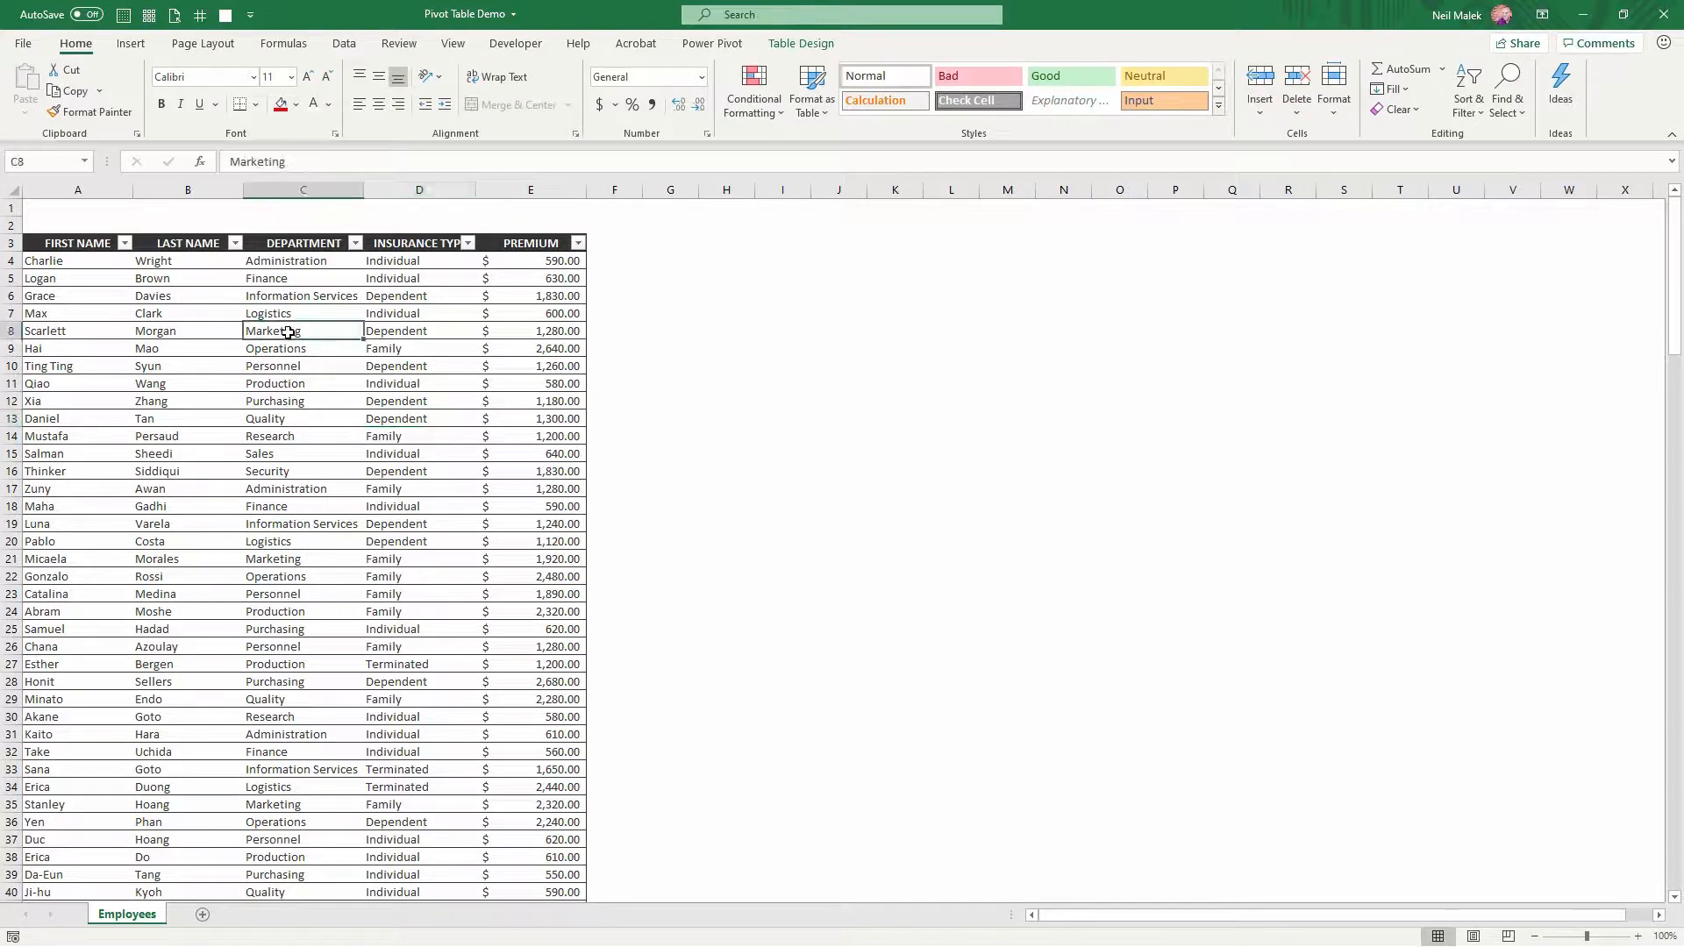
click(132, 43)
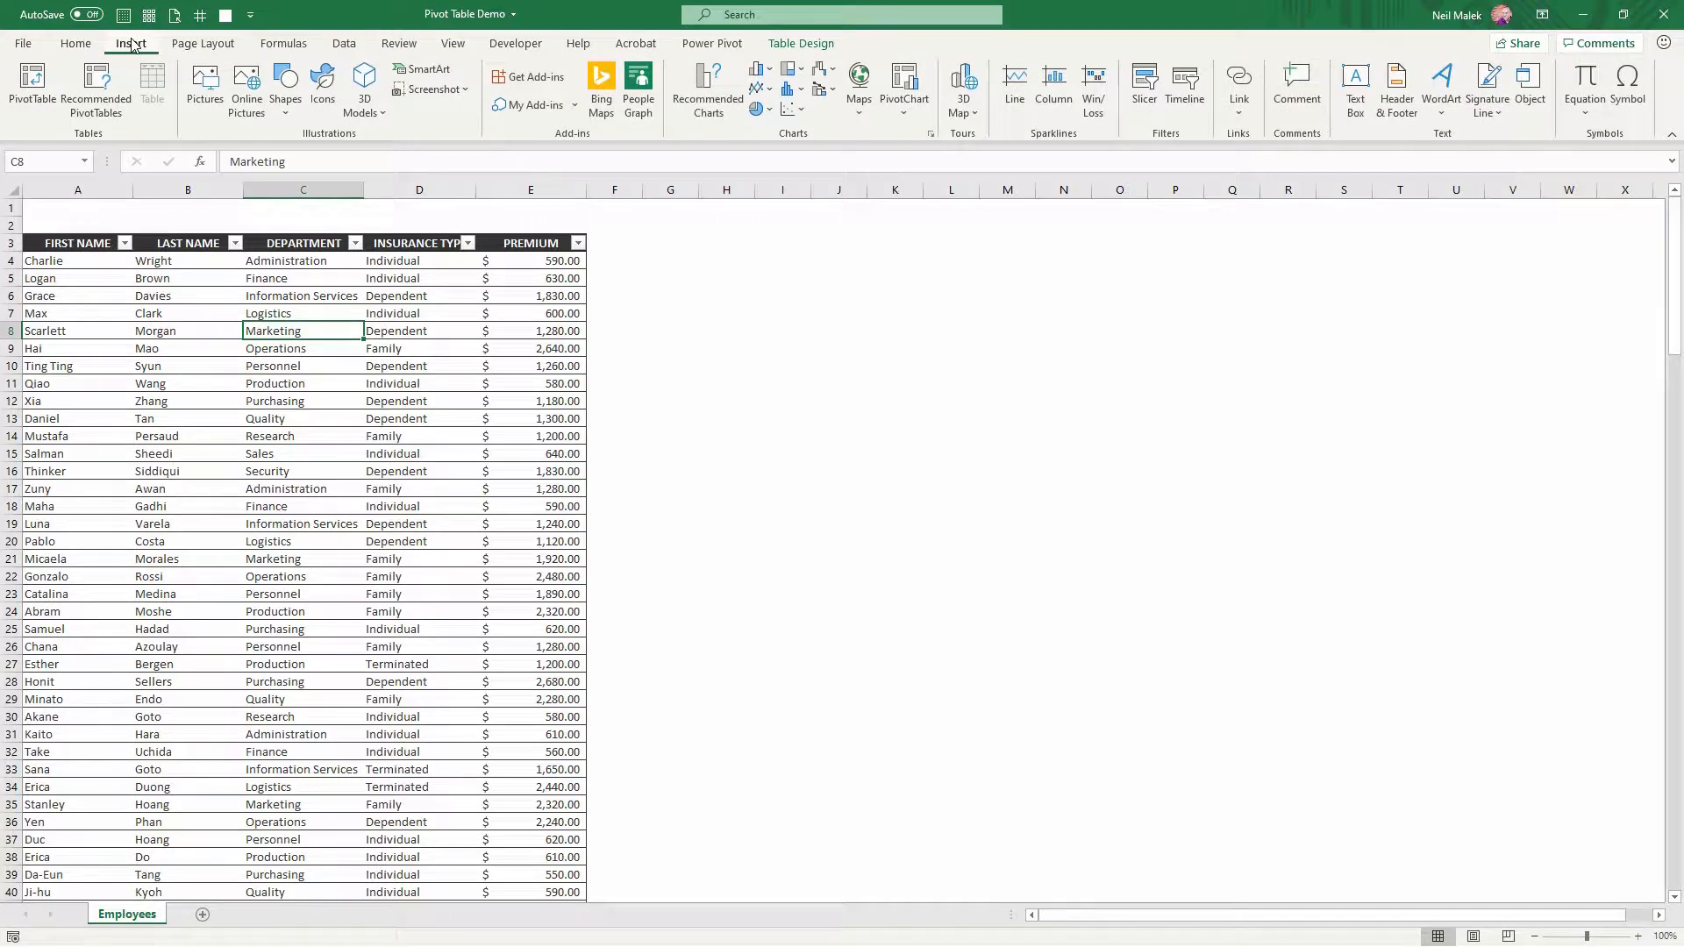
click(49, 98)
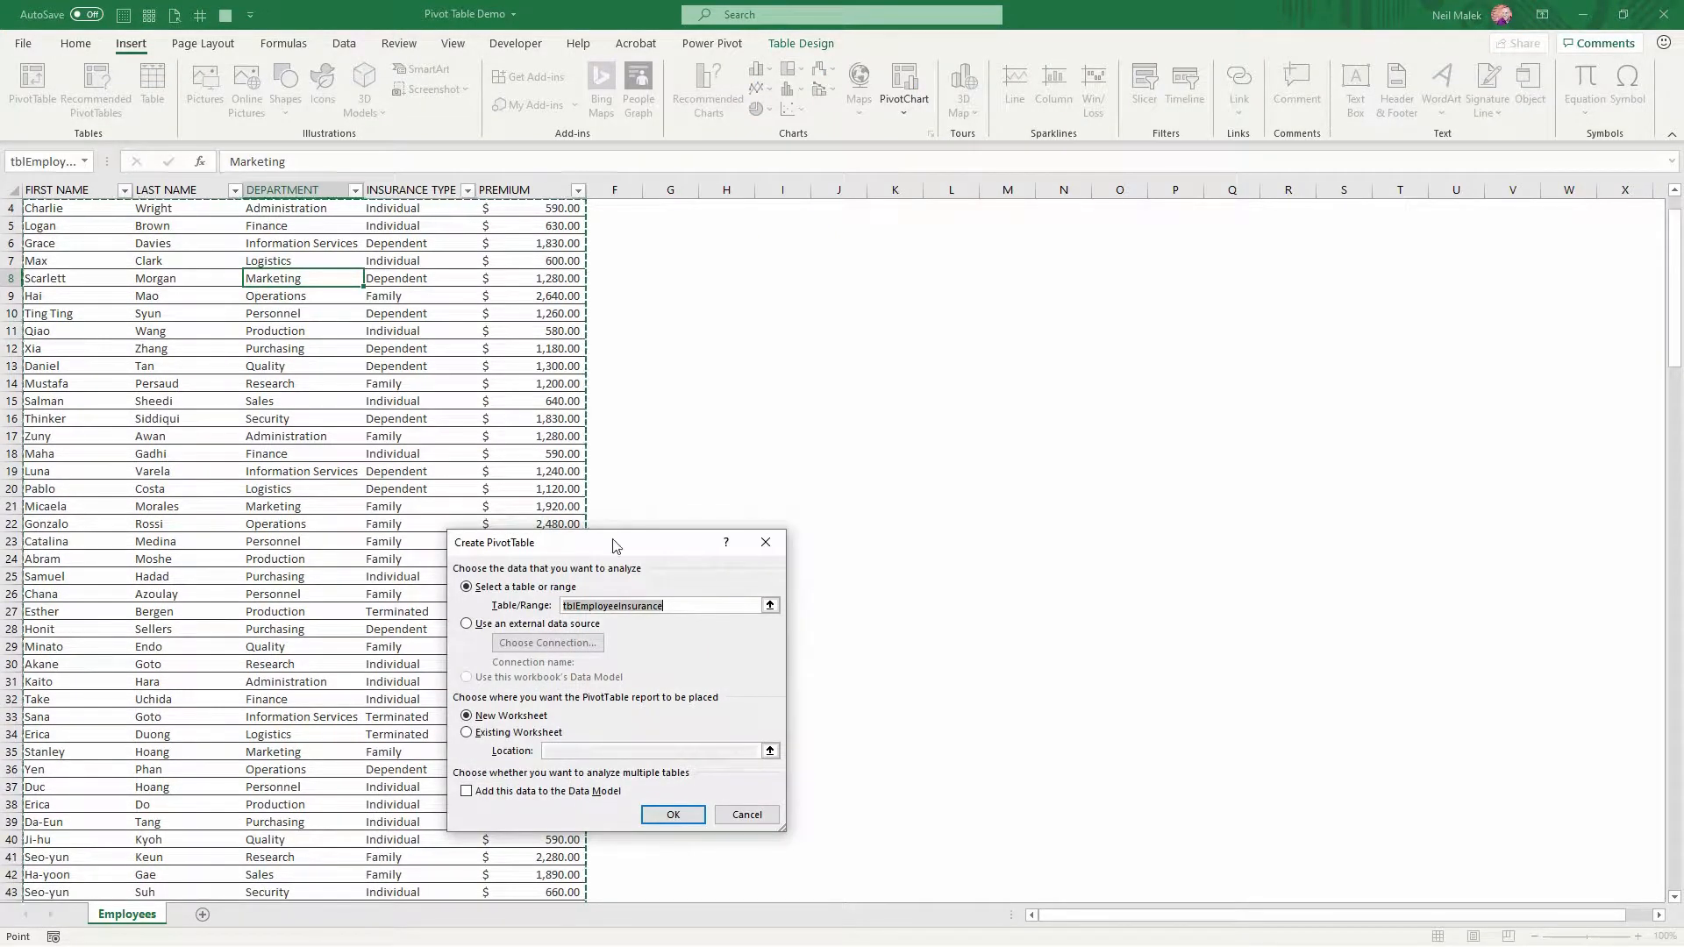
drag(605, 542, 780, 203)
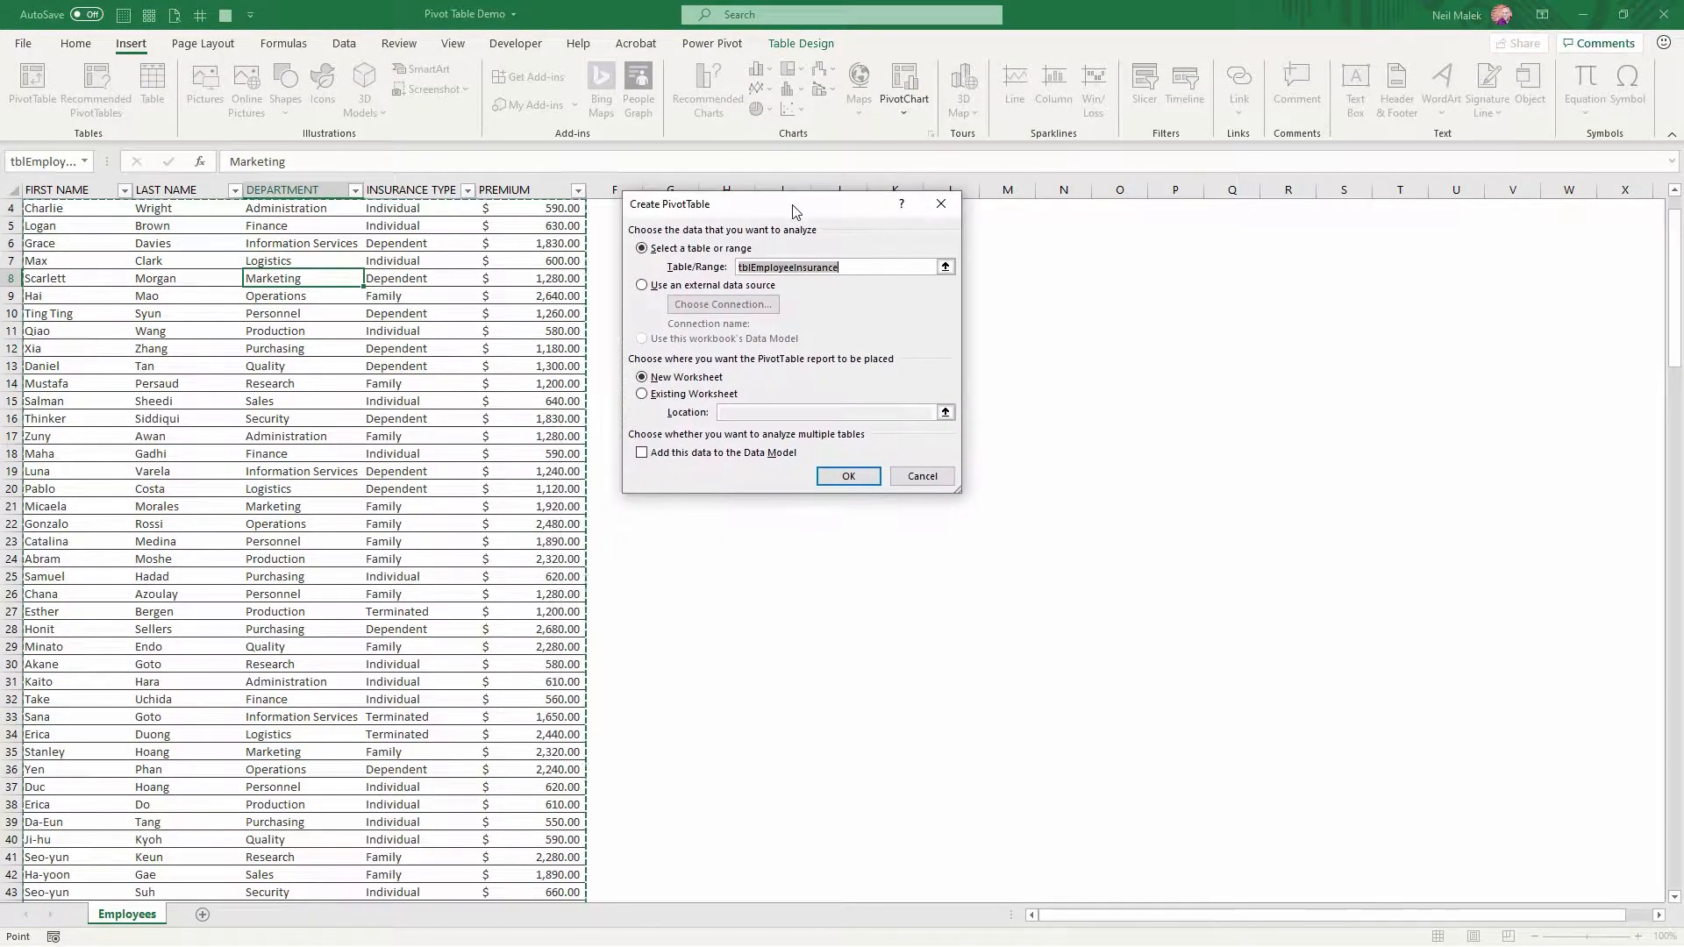
click(658, 396)
scroll(561, 399, up, 1)
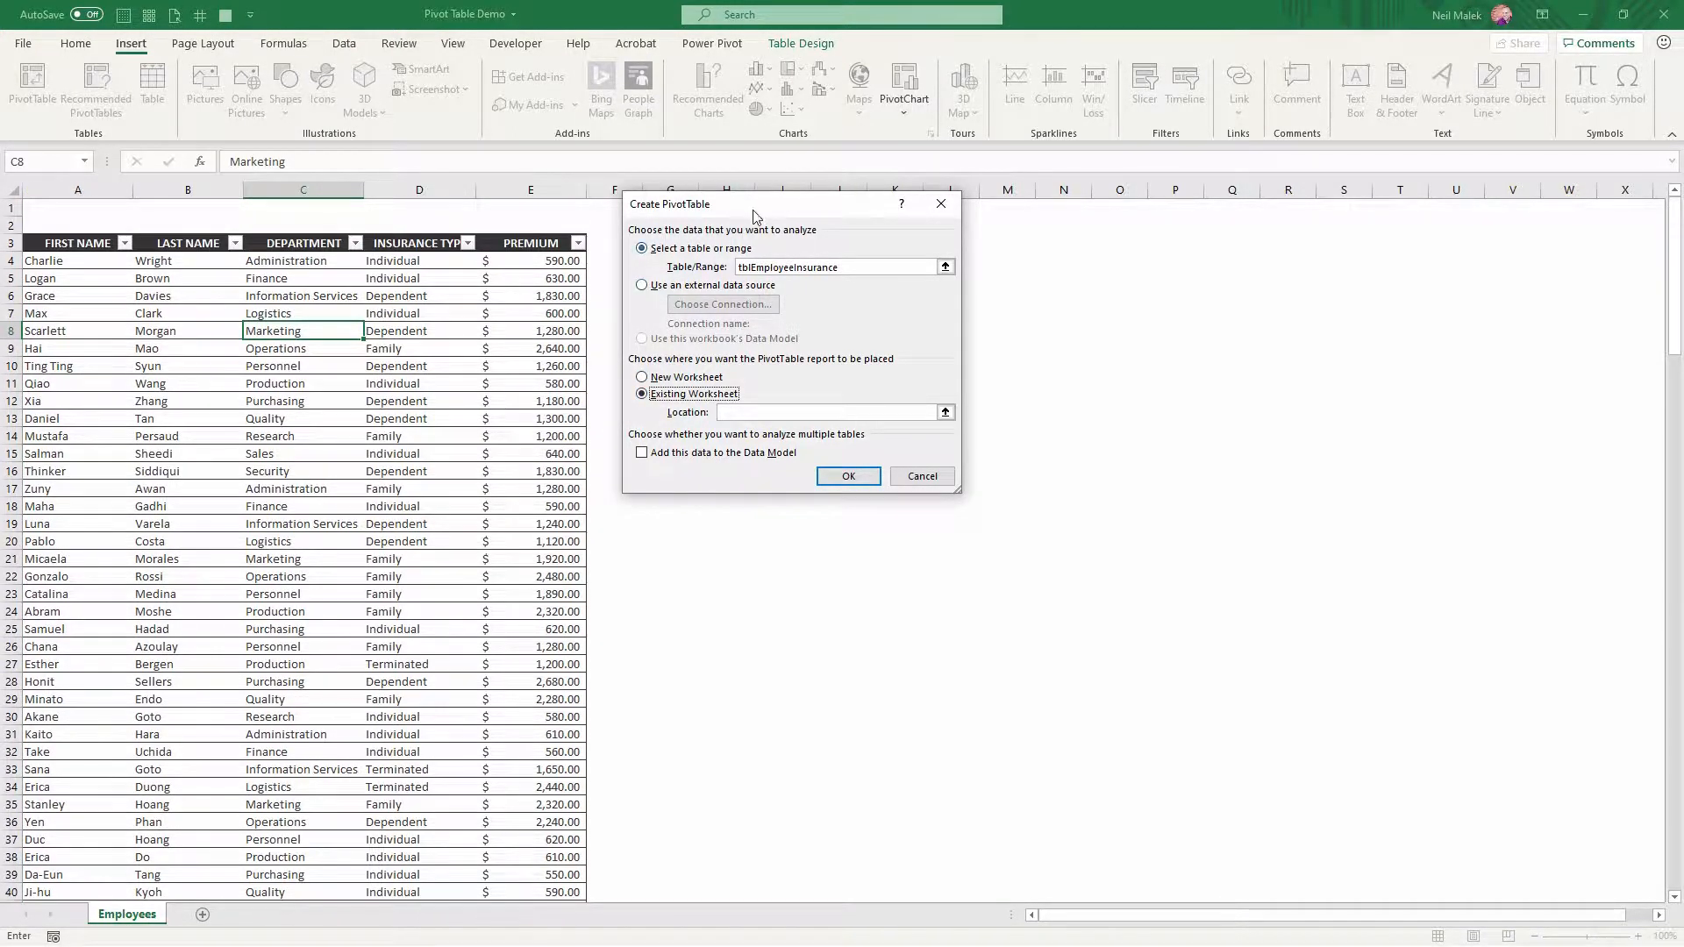
drag(760, 205, 1046, 279)
click(742, 245)
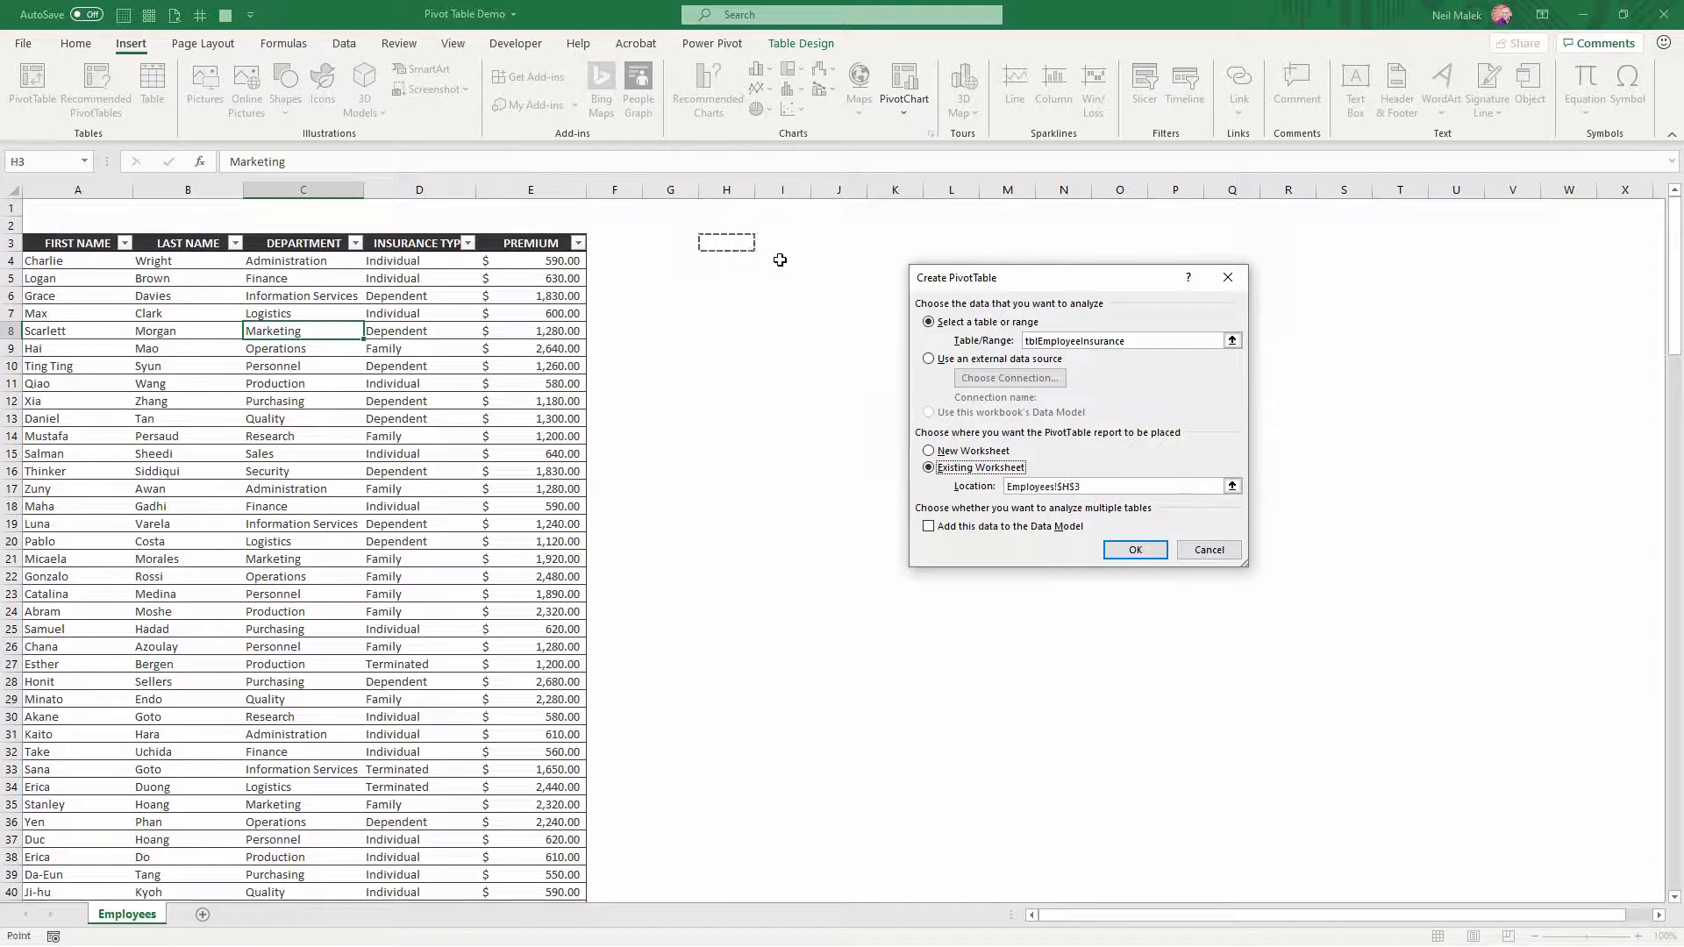
click(1008, 528)
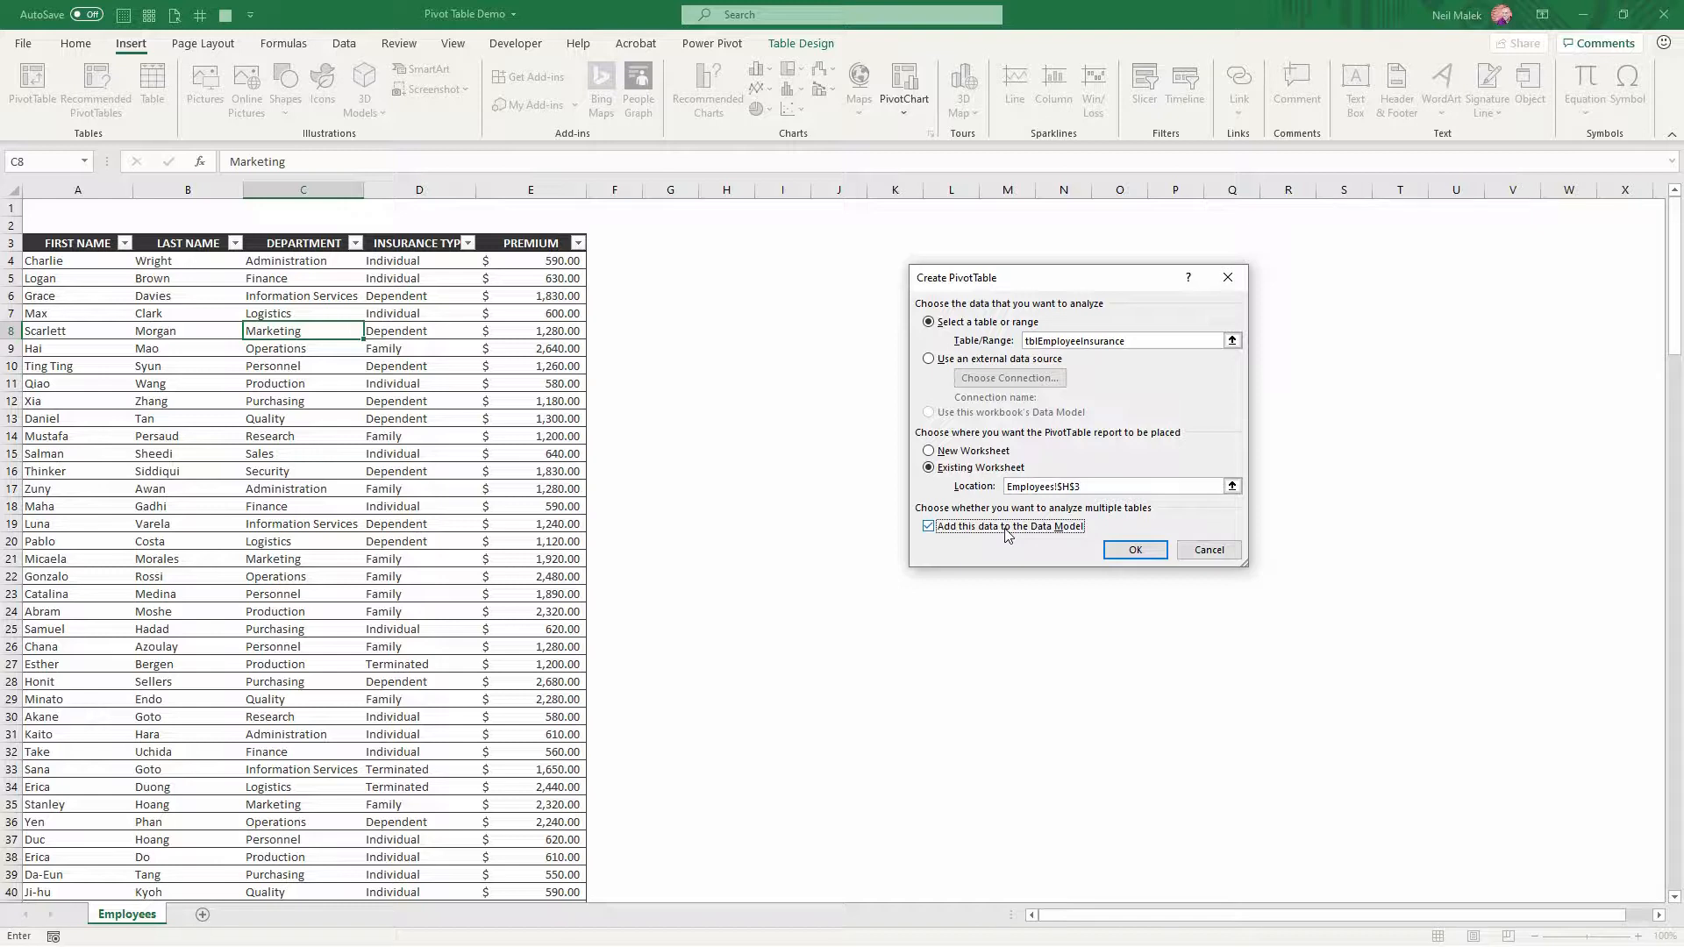
click(1133, 550)
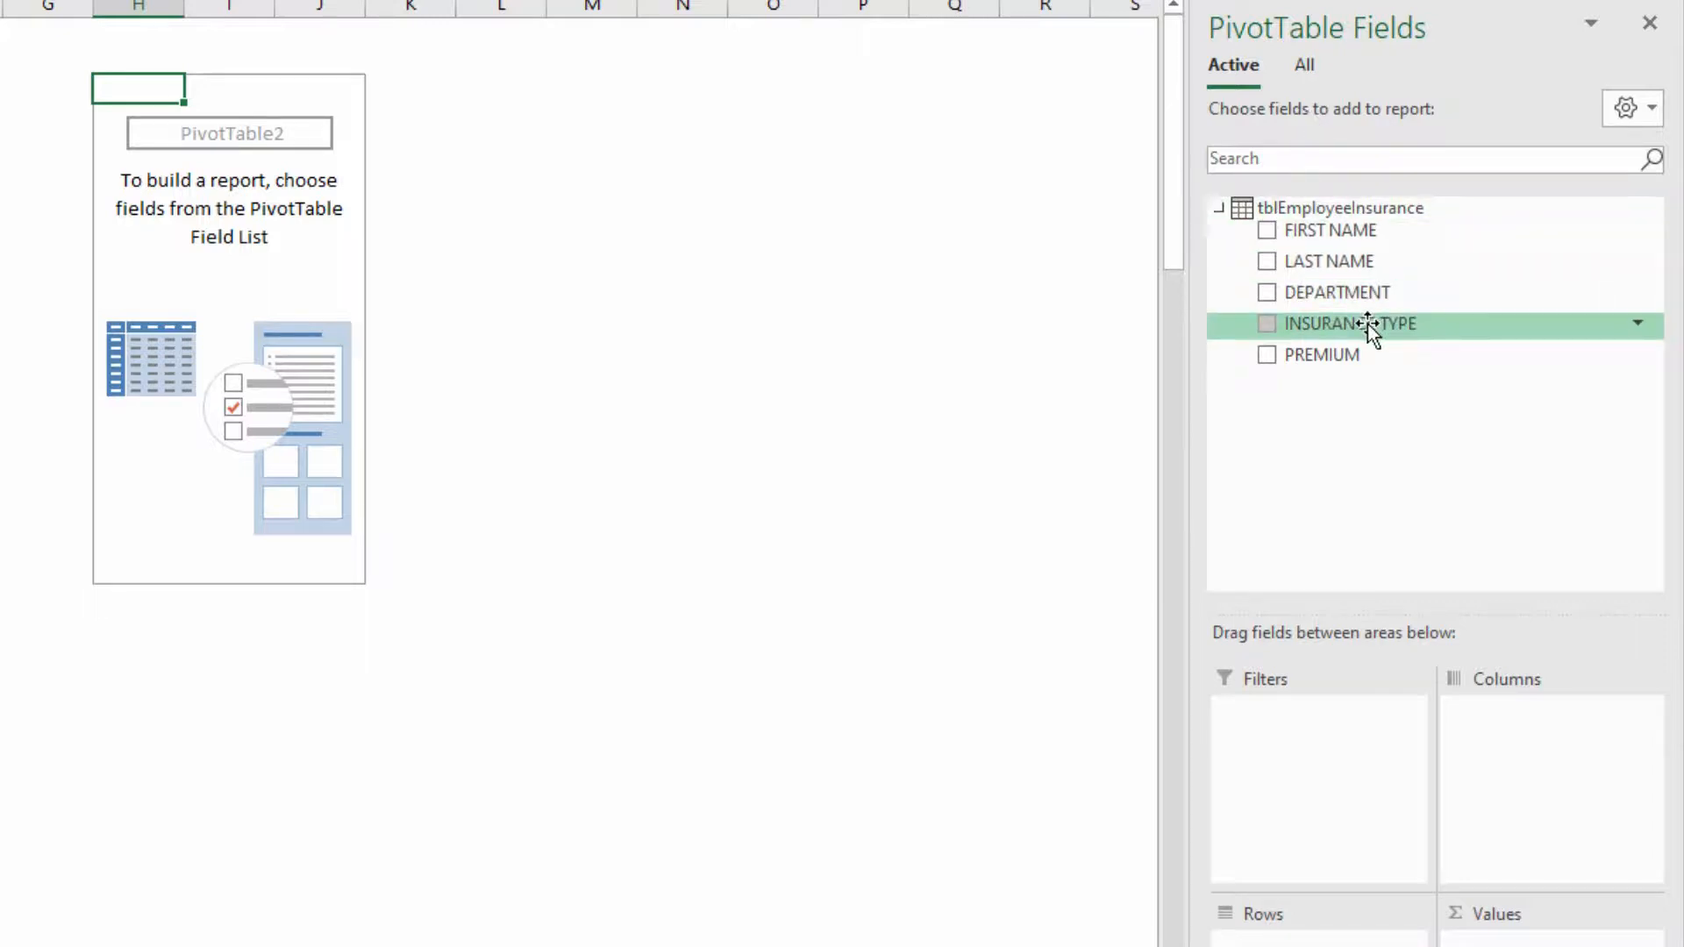
Place INSURANCE TYPE in the PivotTable rows and DEPARTMENT in its values.
drag(1373, 325, 1315, 940)
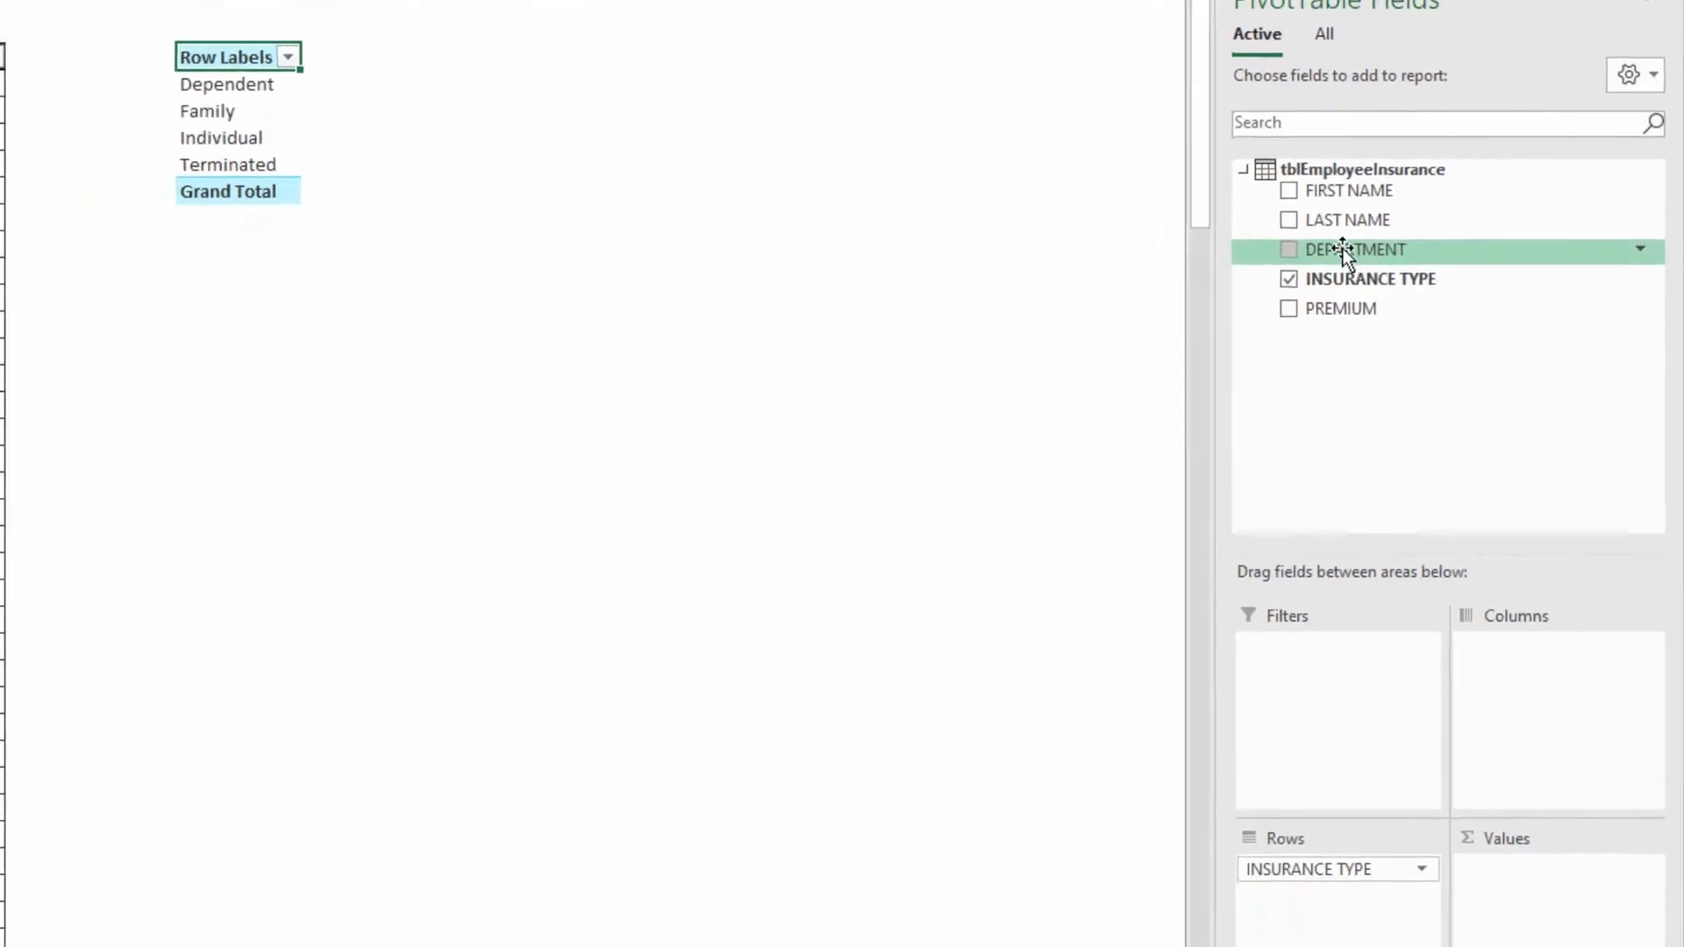
drag(1343, 249, 1566, 899)
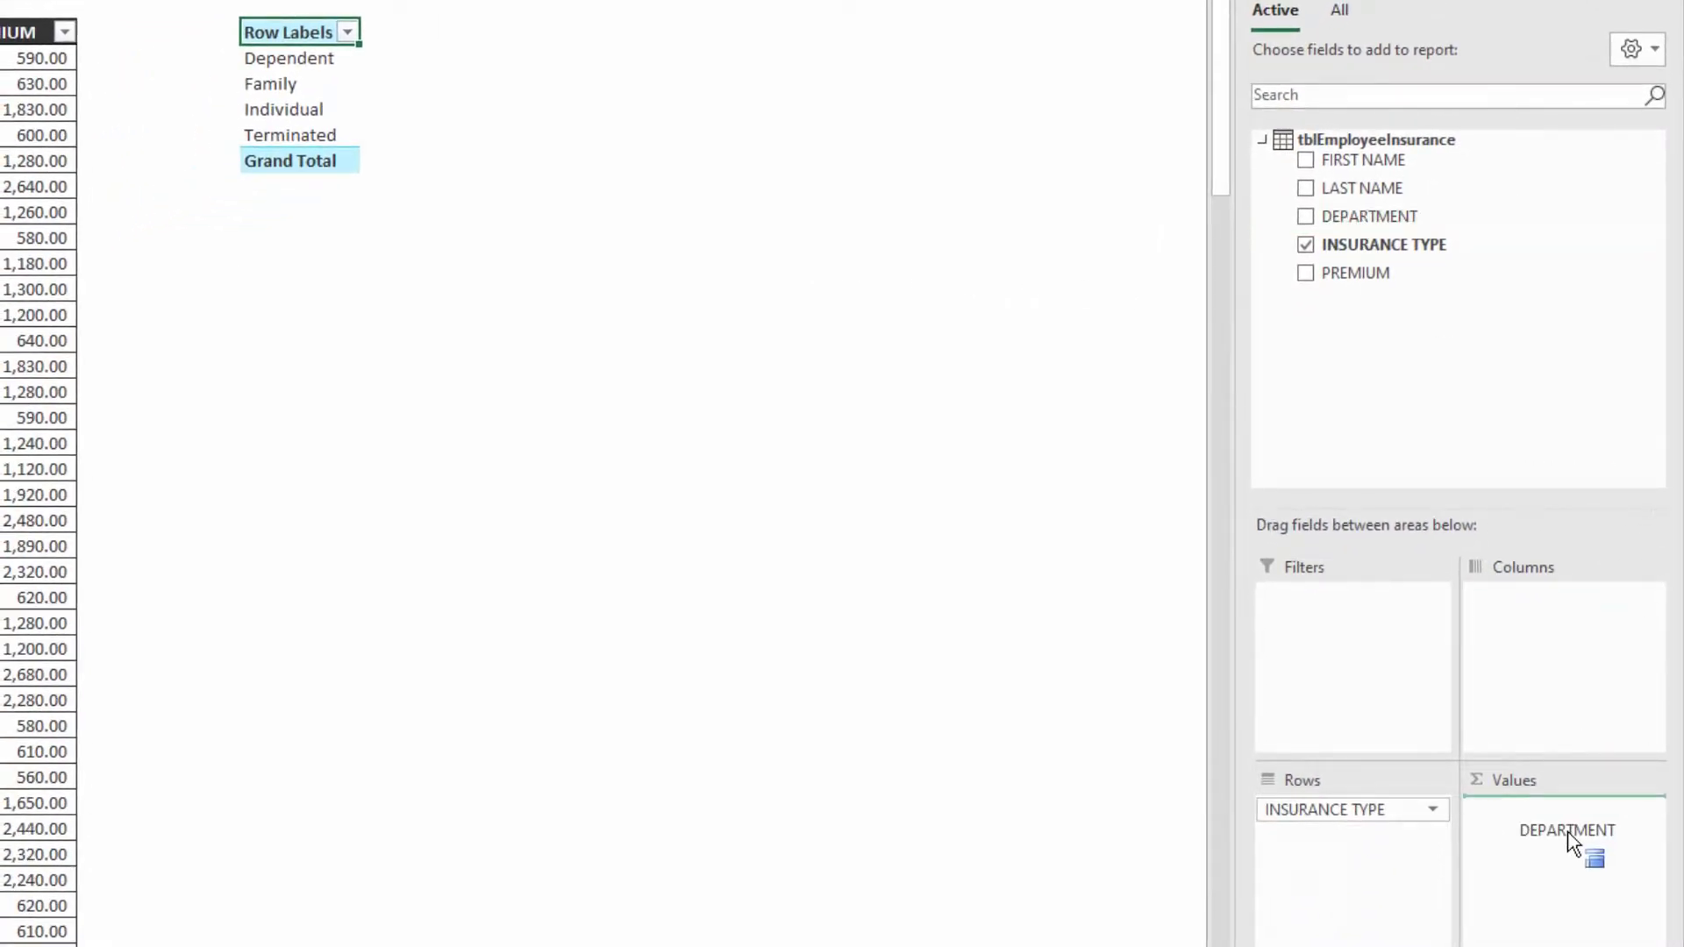
drag(1569, 834, 1570, 830)
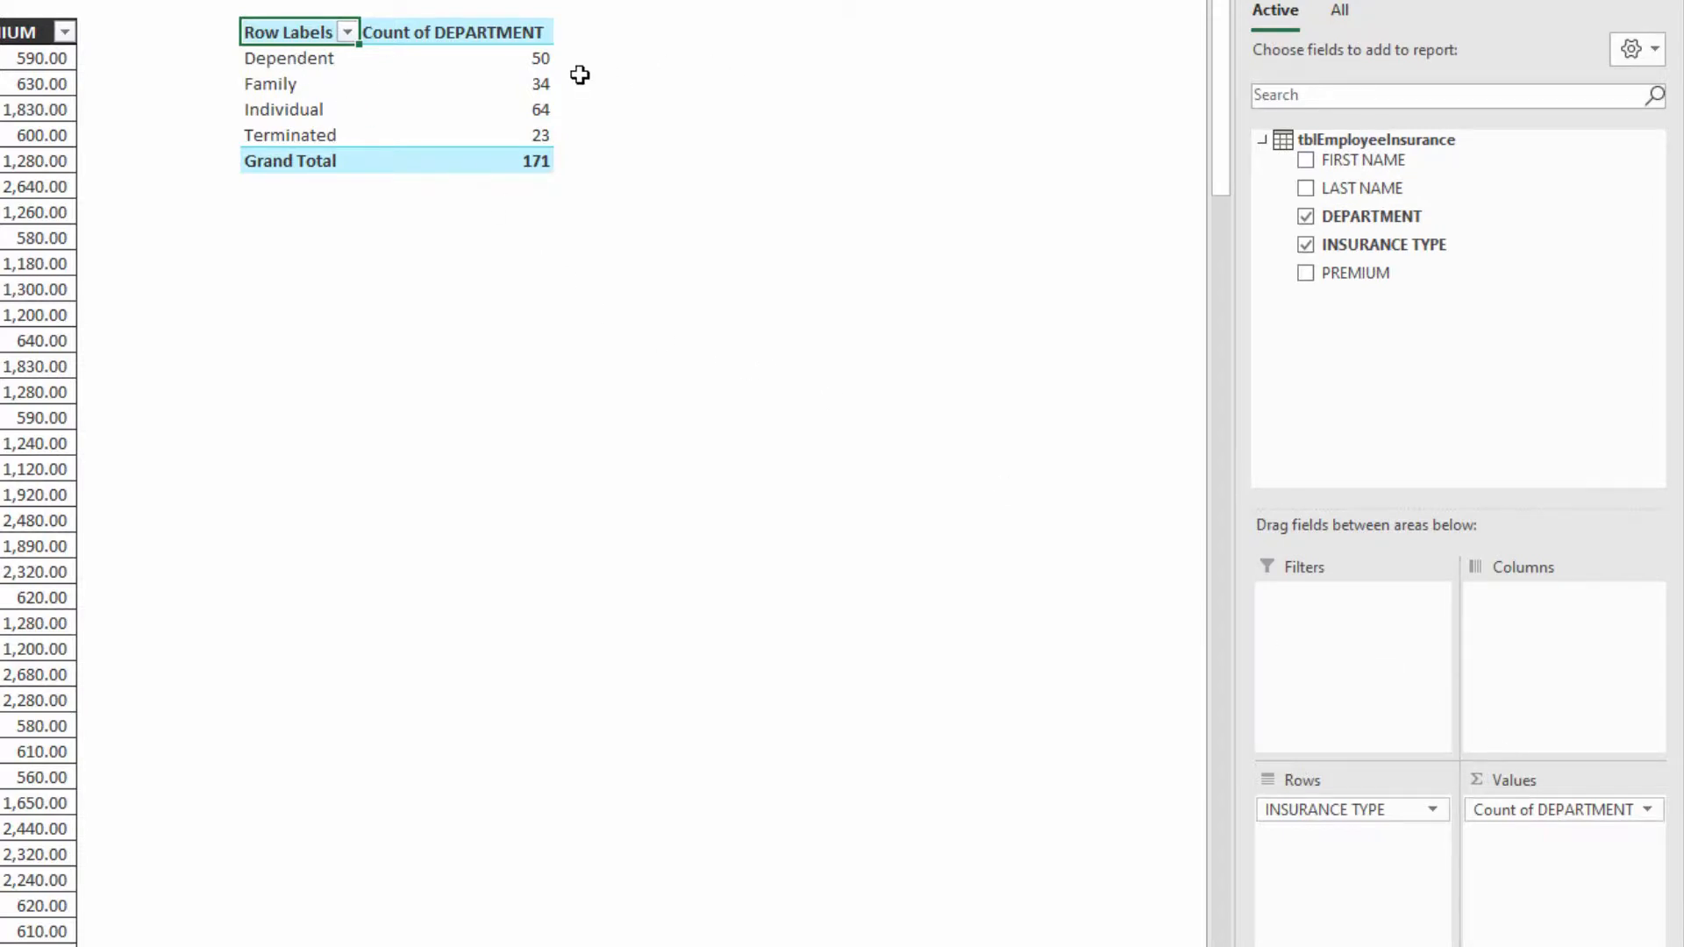
Set the DEPARTMENT value field to summarize by Distinct Count.
click(1627, 808)
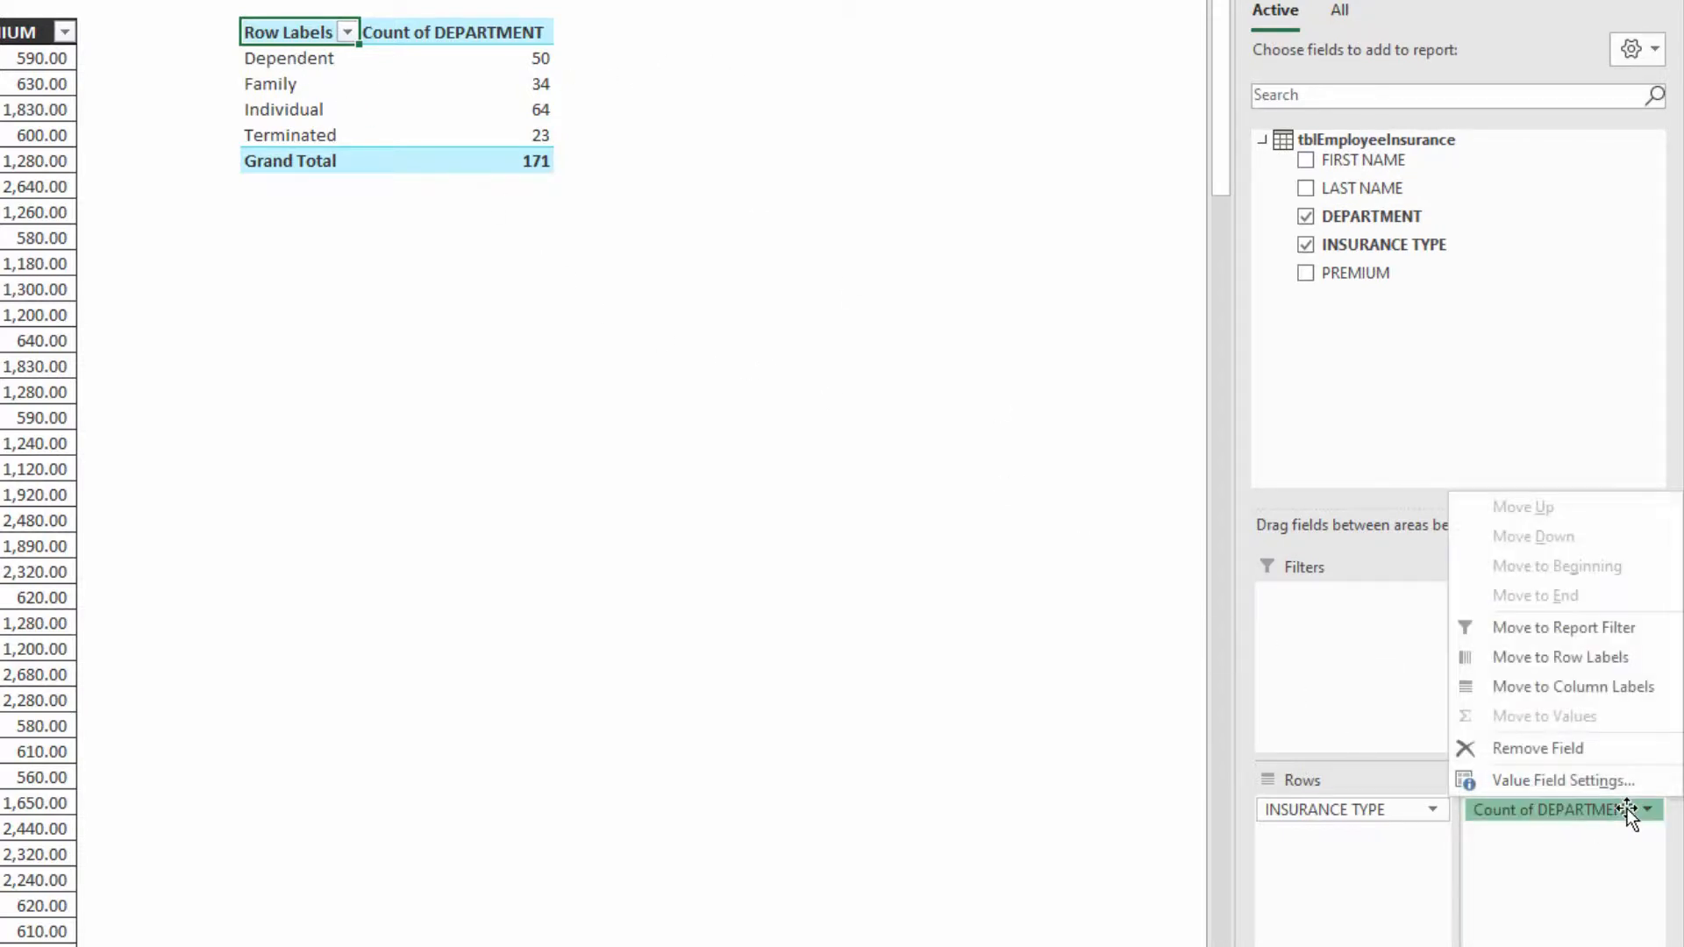
click(1597, 778)
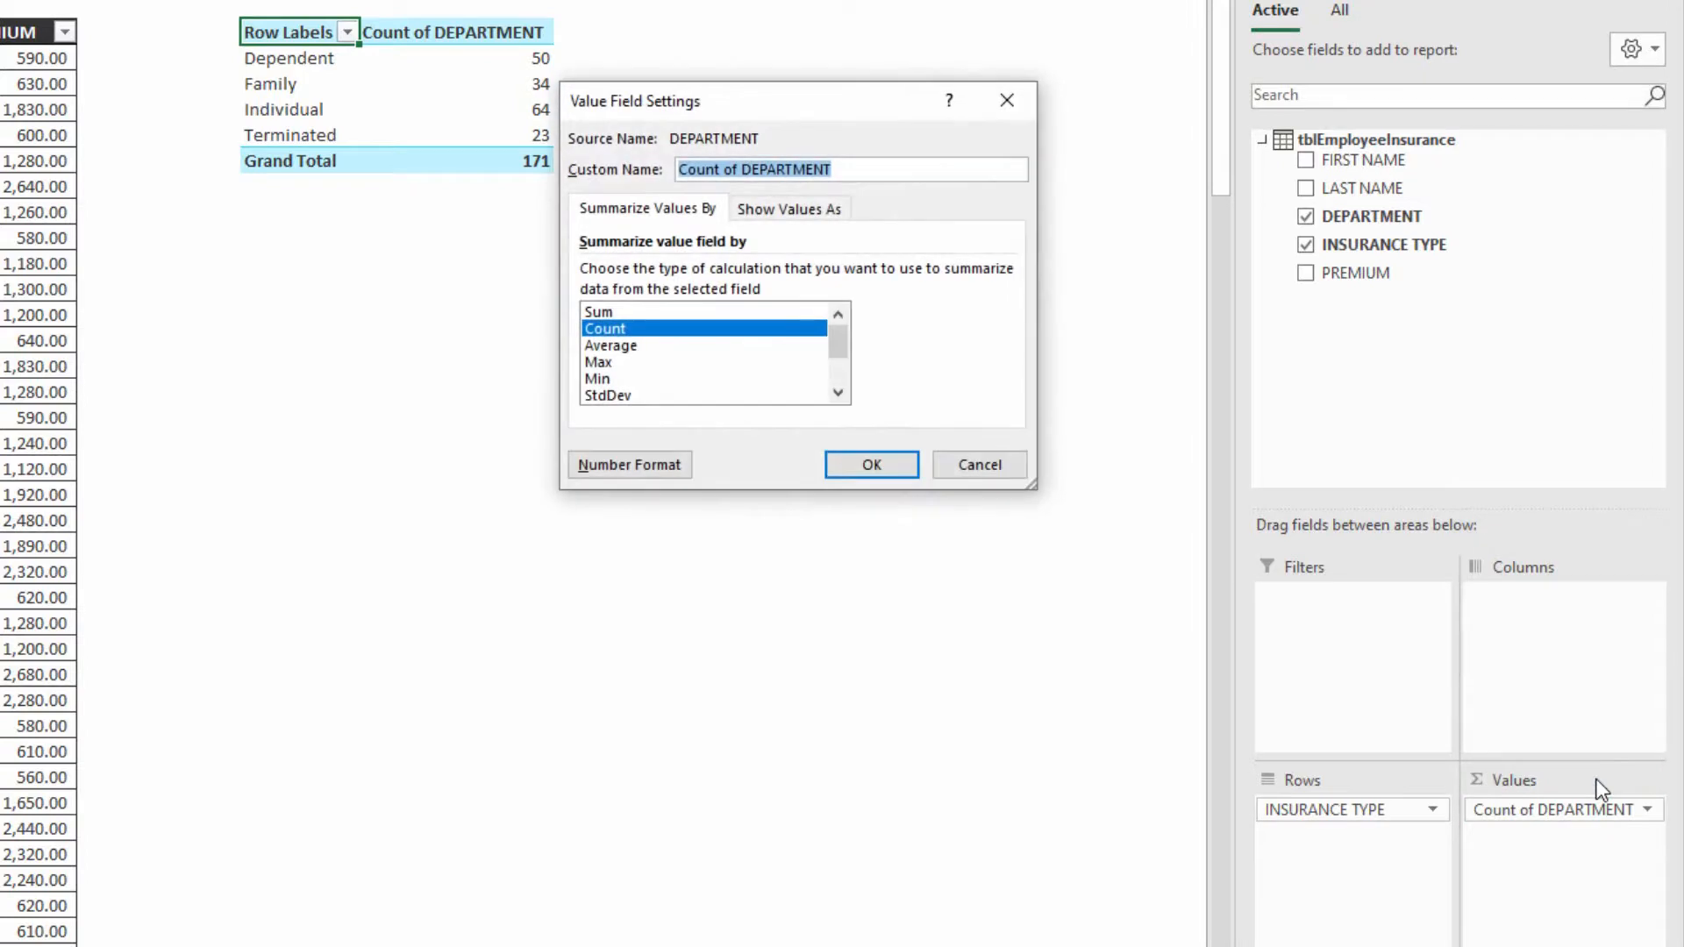
drag(839, 338, 841, 379)
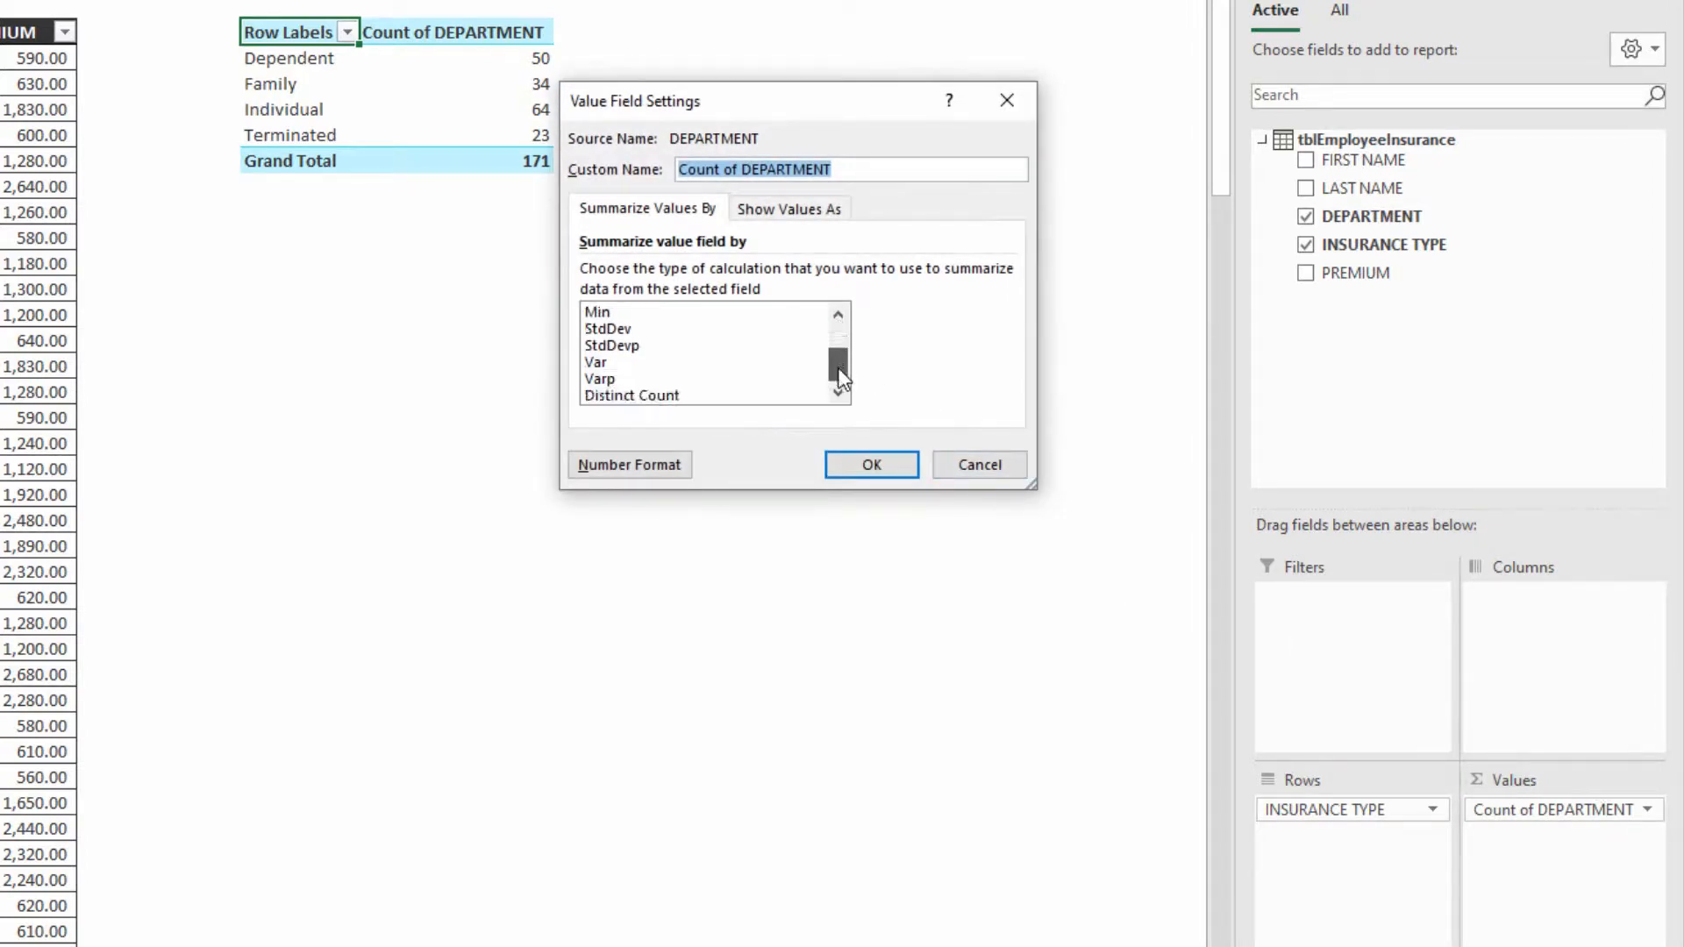
click(675, 397)
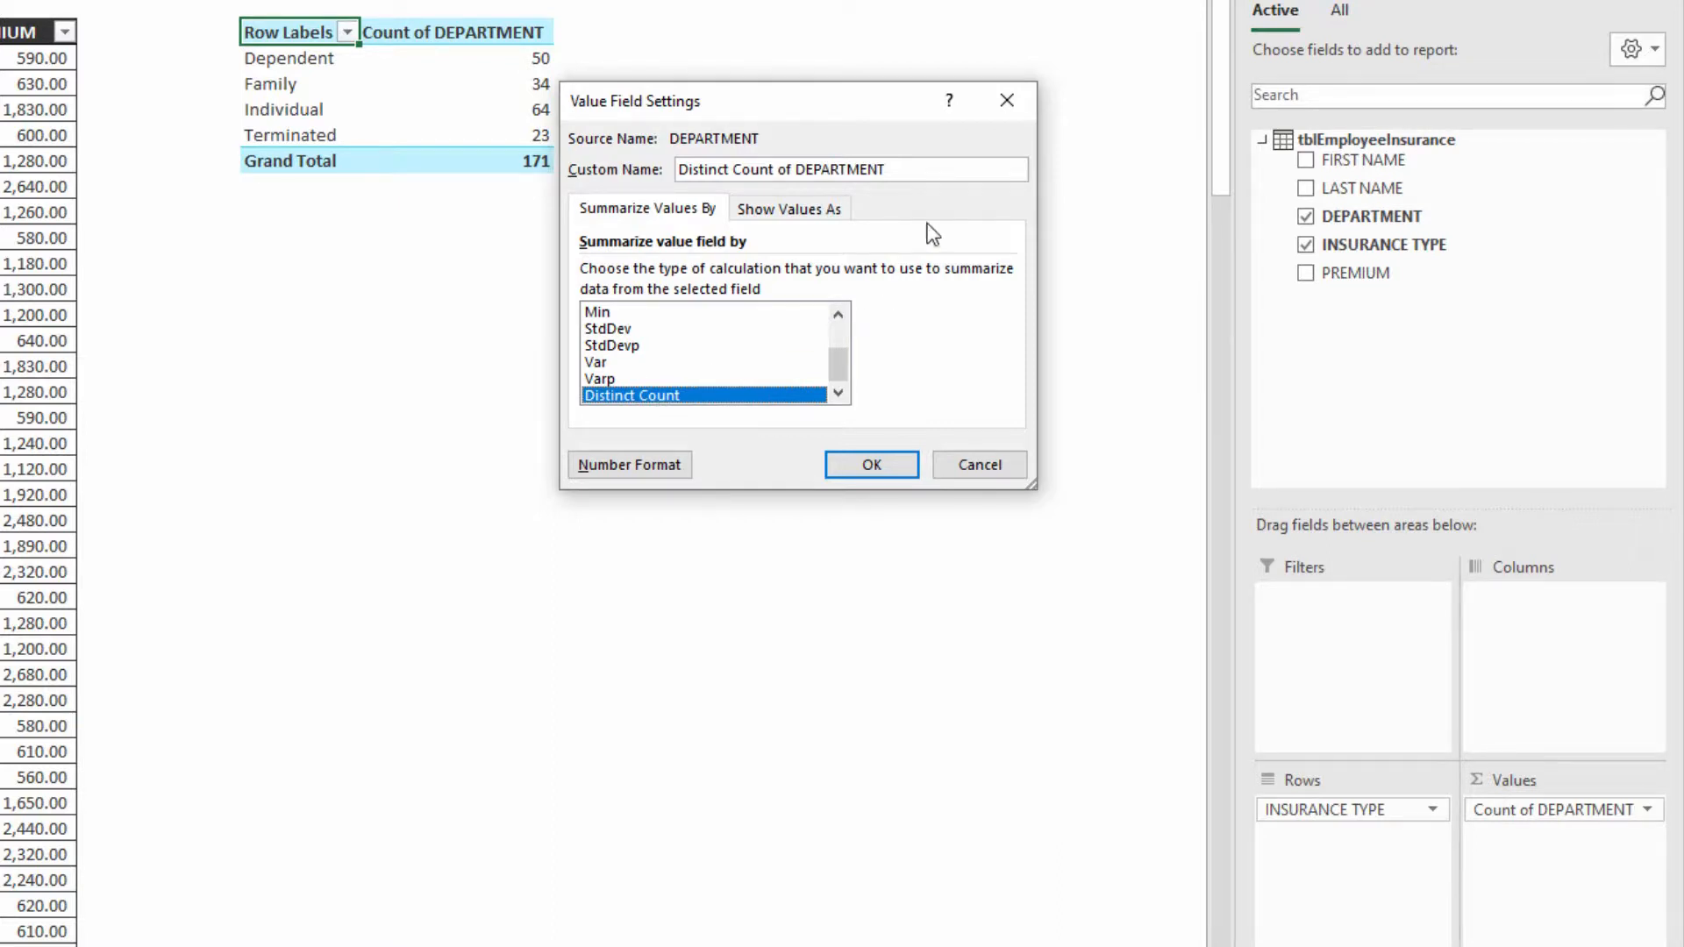
Name the DEPARTMENT value field "Unique Entries" and apply its field settings.
drag(917, 169, 669, 143)
text(U)
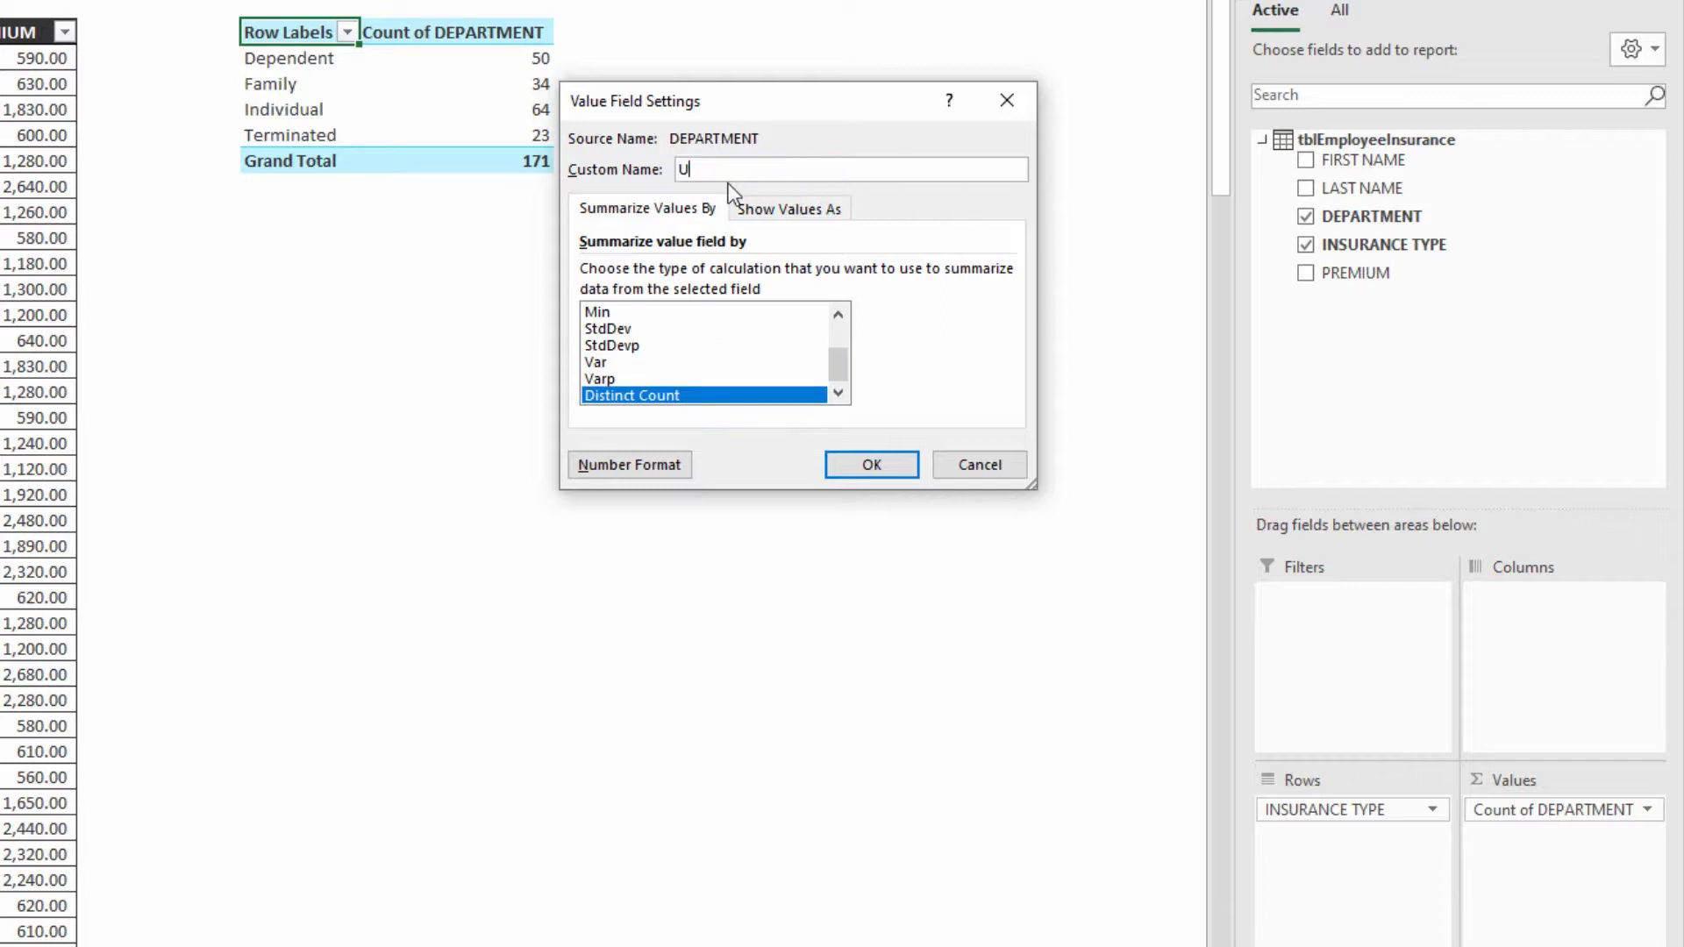
text(nique entr)
key(BackSpace)
key(BackSpace)
key(BackSpace)
key(BackSpace)
text(Entries)
click(889, 463)
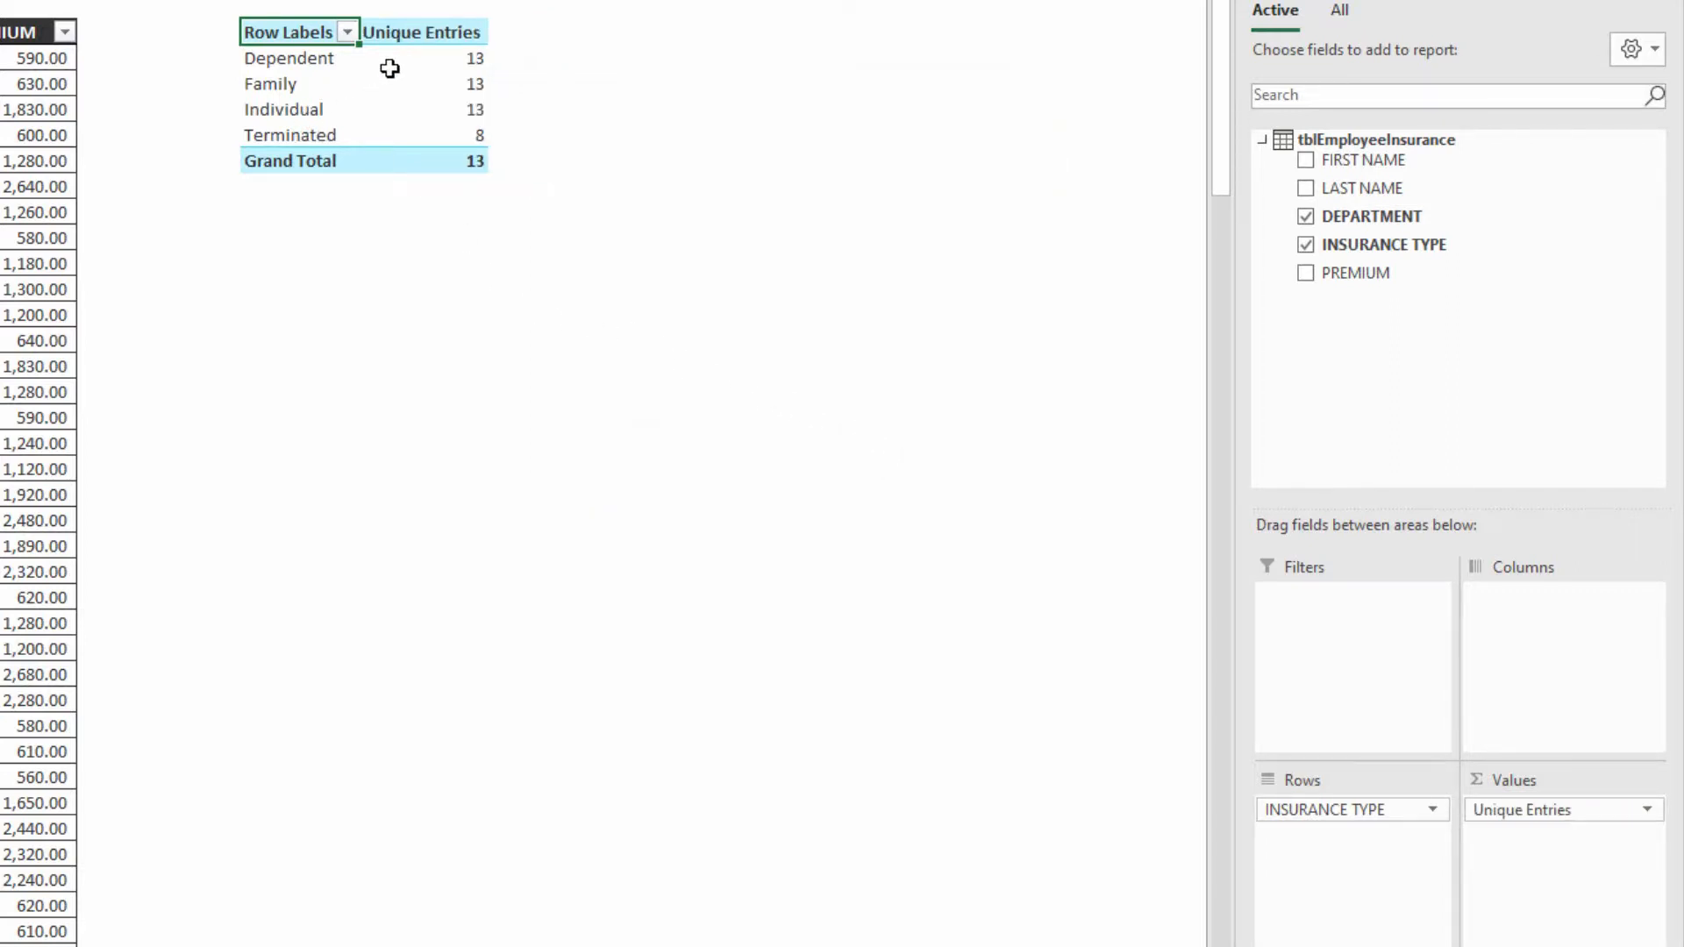
Add FIRST NAME to the PivotTable values as a count beside Unique Entries.
mouse_move(417, 63)
mouse_move(462, 137)
drag(1374, 171, 1544, 812)
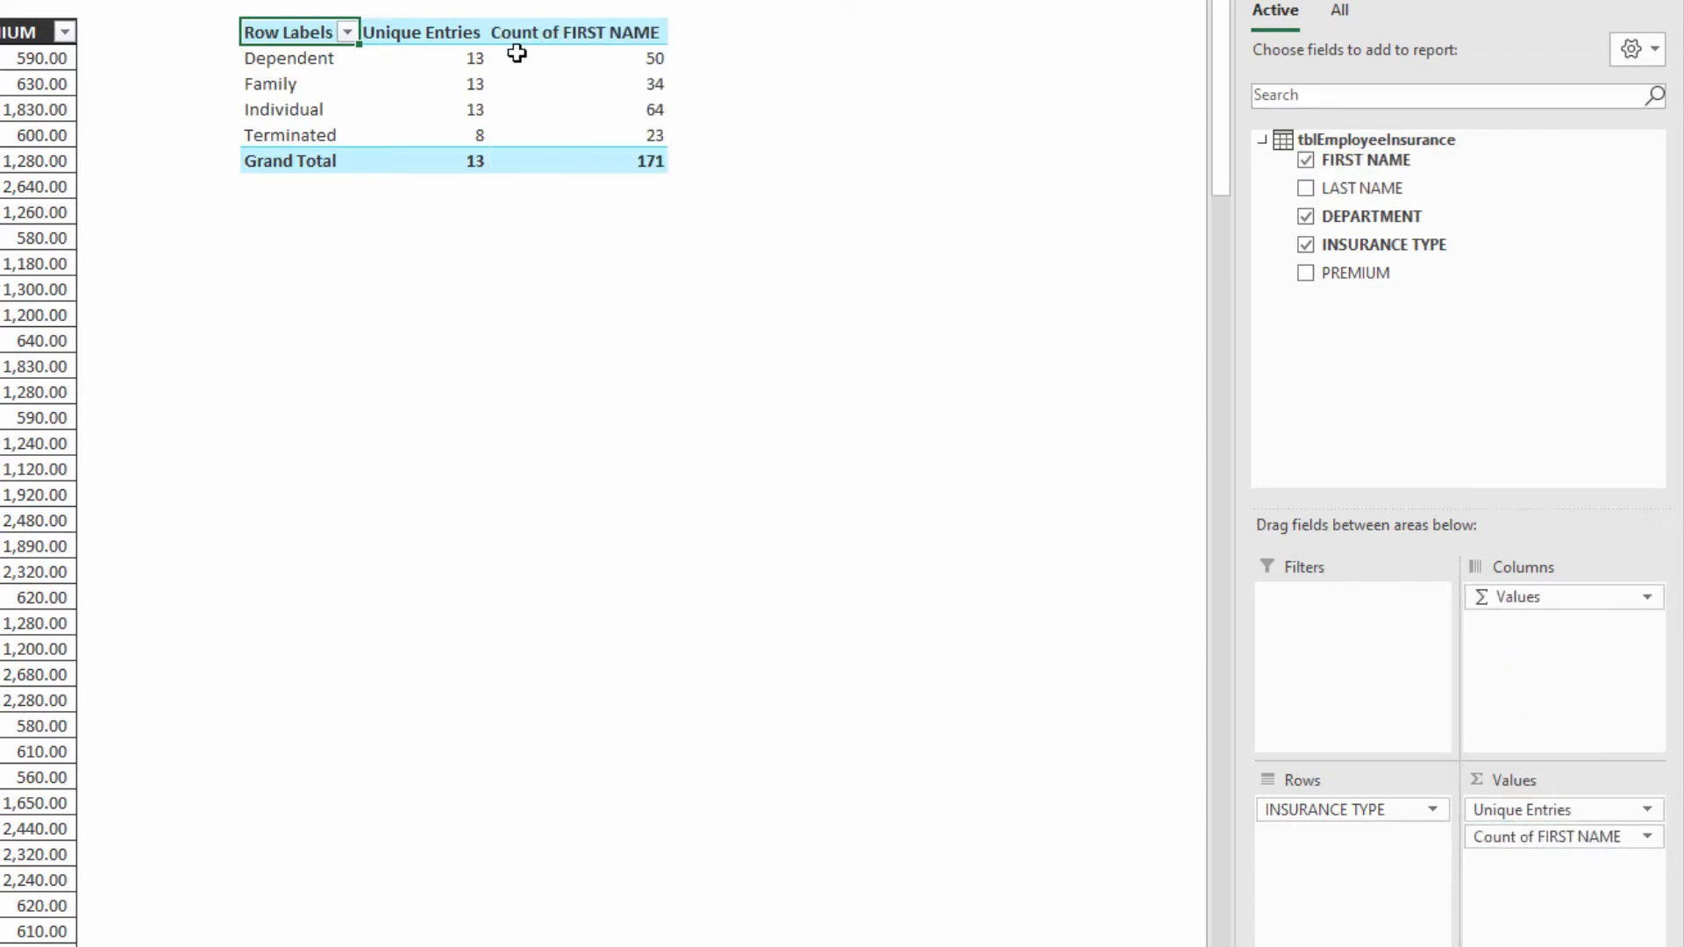